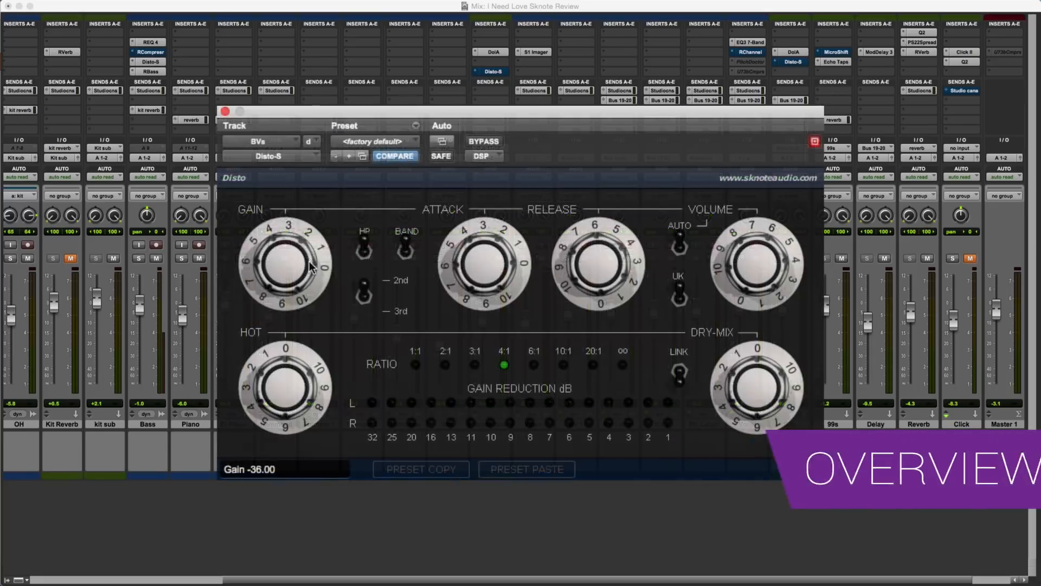
Step: Raise the Disto-S gain on the BVs track through -5.99 and 8.01 to drive the compressor harder
{"action": "scroll", "coordinate": [309, 262], "scroll_direction": "up", "scroll_amount": 10}
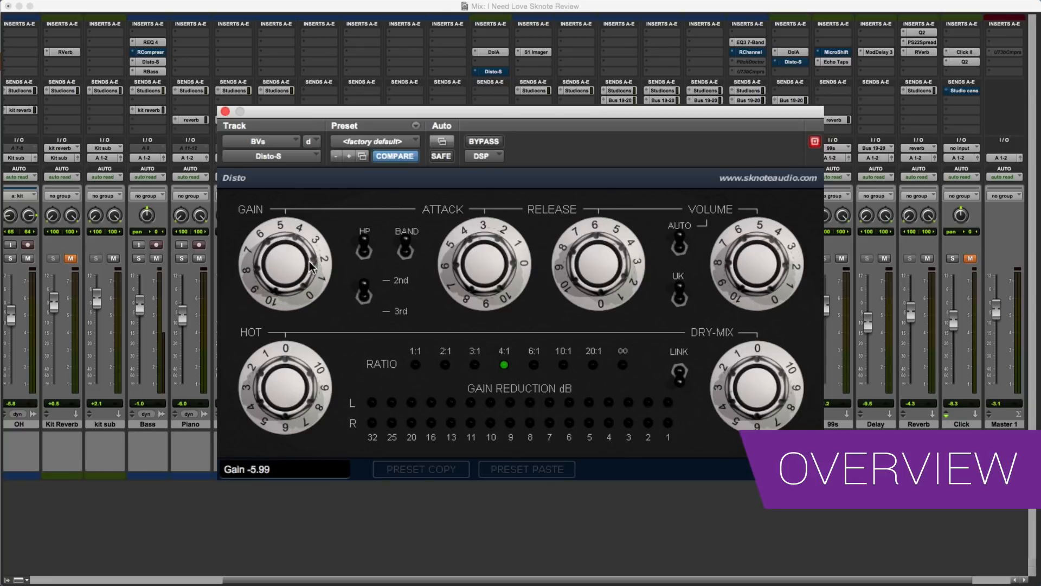
{"action": "scroll", "coordinate": [310, 266], "scroll_direction": "up", "scroll_amount": 4}
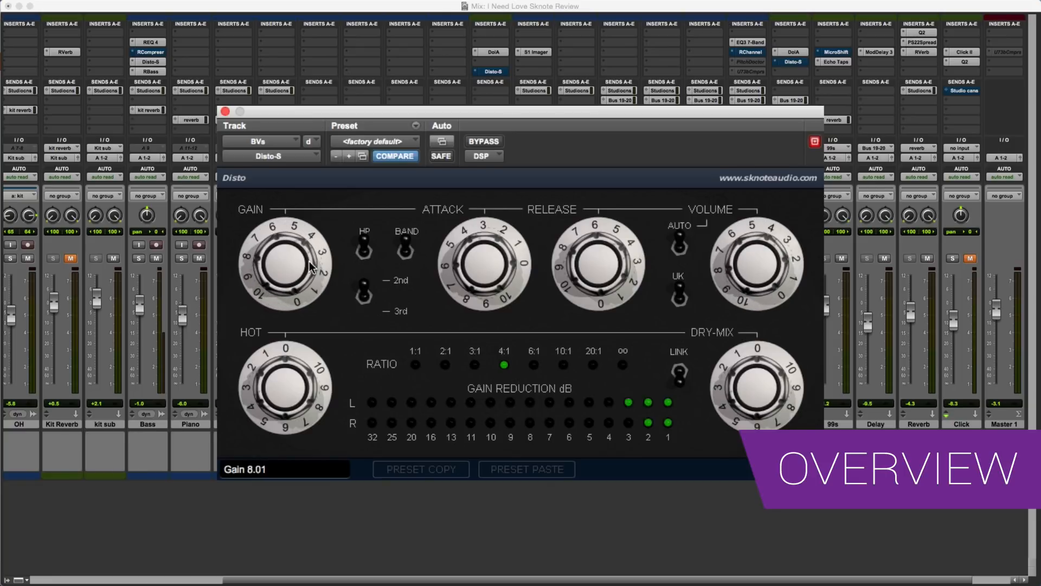
{"action": "scroll", "coordinate": [311, 265], "scroll_direction": "up", "scroll_amount": 10}
{"action": "scroll", "coordinate": [310, 266], "scroll_direction": "up", "scroll_amount": 7}
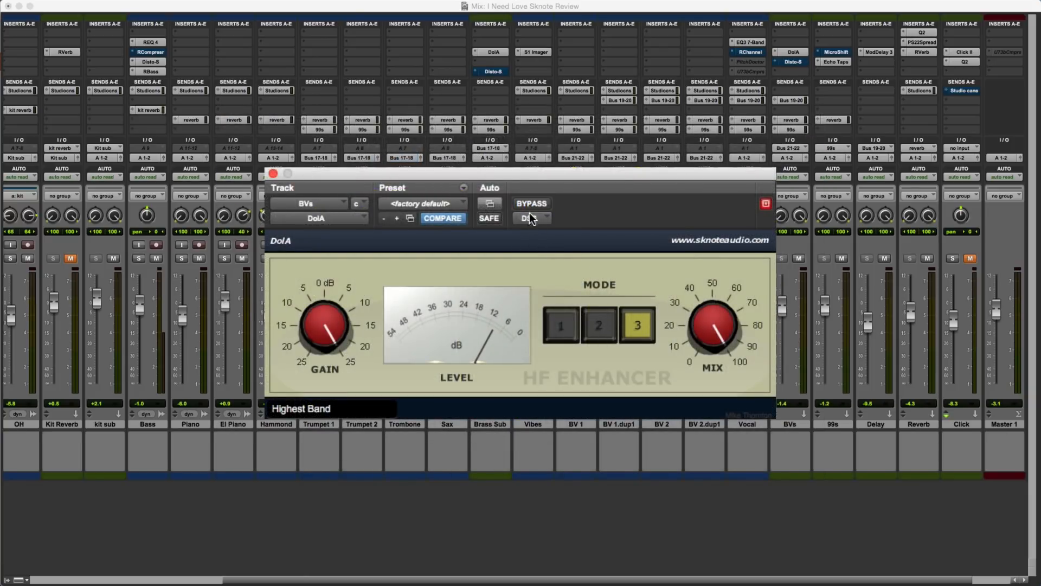
Step: Audition modes 1, 2 and 3 of the DoIA enhancer on the BVs track and settle on mode 2
{"action": "left_click", "coordinate": [564, 319]}
{"action": "left_click", "coordinate": [608, 321]}
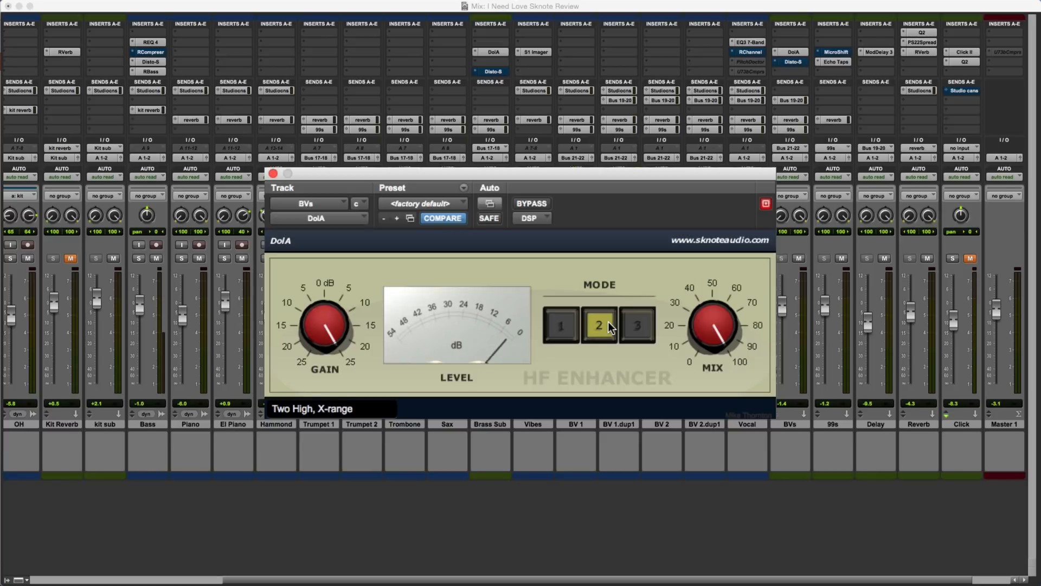
{"action": "left_click", "coordinate": [637, 324]}
{"action": "left_click", "coordinate": [610, 325]}
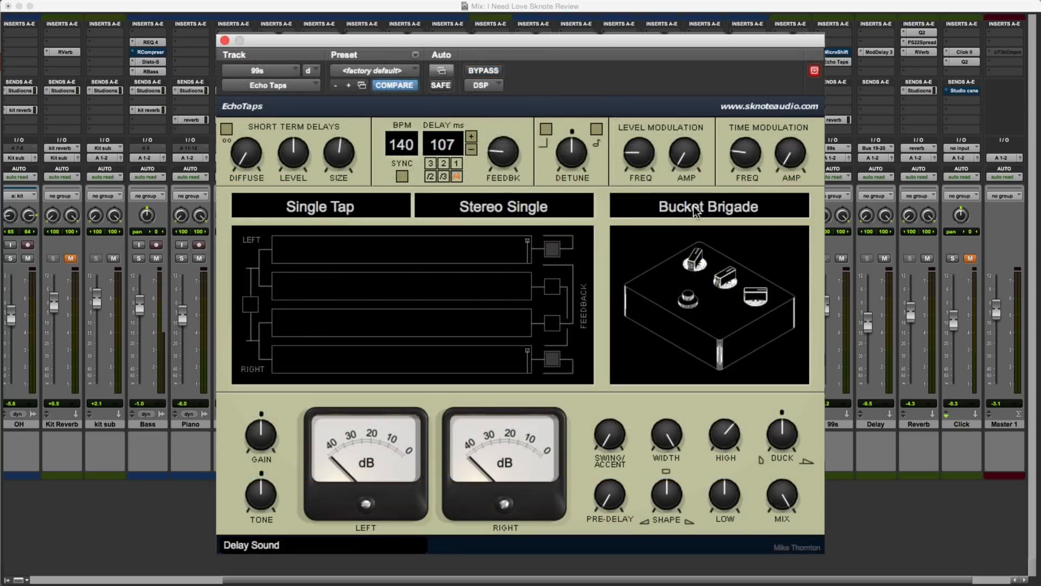
Step: Choose another delay sound in place of Bucket Brigade in Echo Taps on the 99s track
{"action": "left_click", "coordinate": [693, 206]}
{"action": "left_click", "coordinate": [692, 239]}
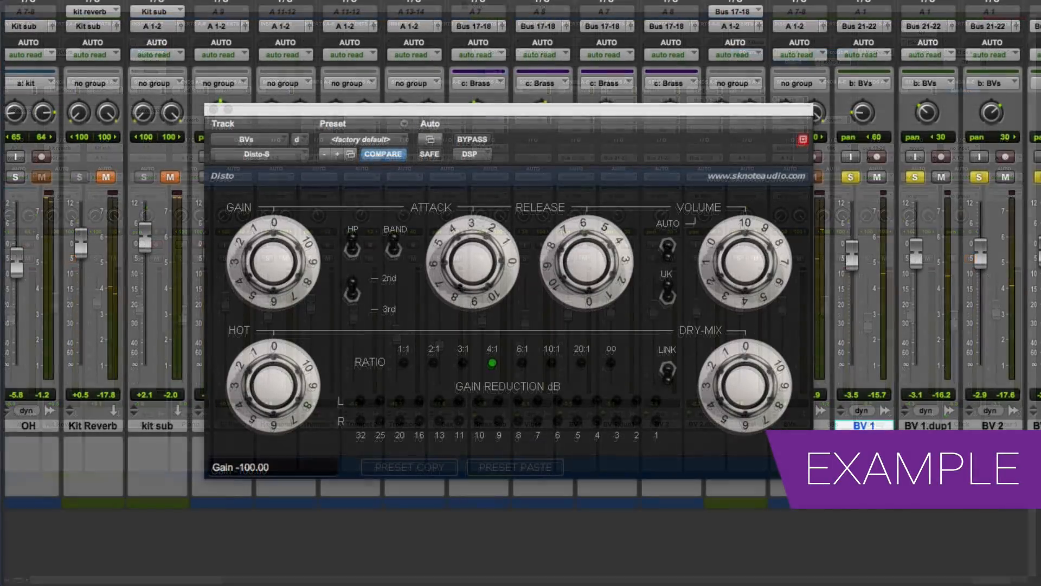
Step: Raise the Disto-S gain on the BVs track to 62.01 and lower its volume to -20.01 to compensate
{"action": "scroll", "coordinate": [249, 272], "scroll_direction": "up", "scroll_amount": 3}
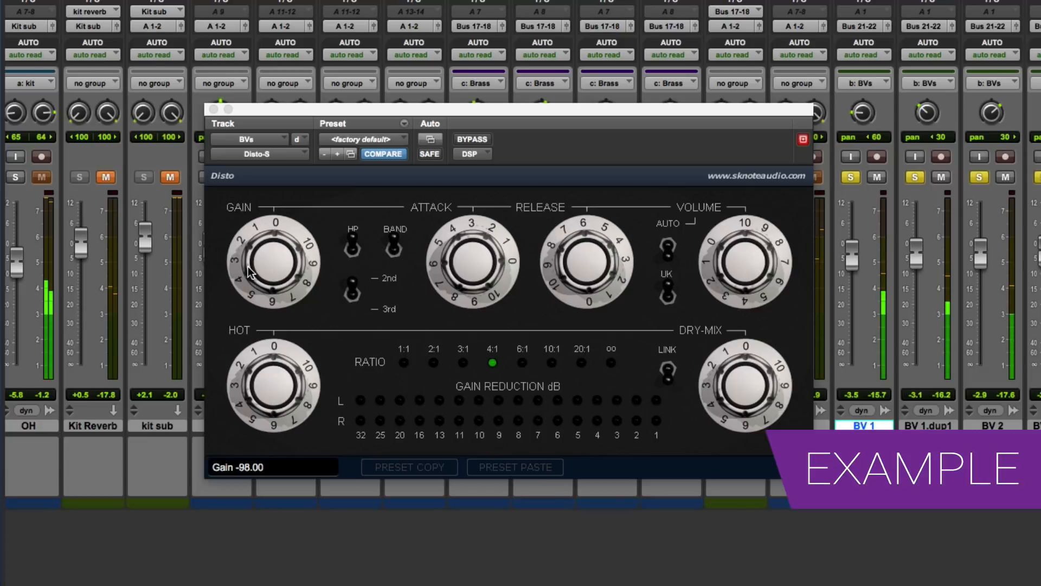
{"action": "scroll", "coordinate": [248, 271], "scroll_direction": "up", "scroll_amount": 10}
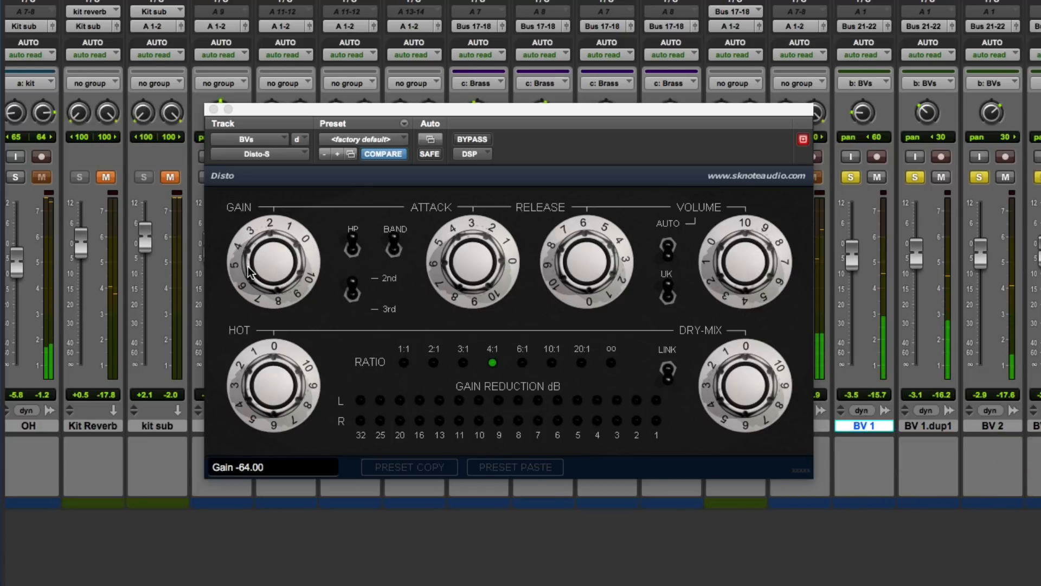
{"action": "scroll", "coordinate": [249, 272], "scroll_direction": "up", "scroll_amount": 6}
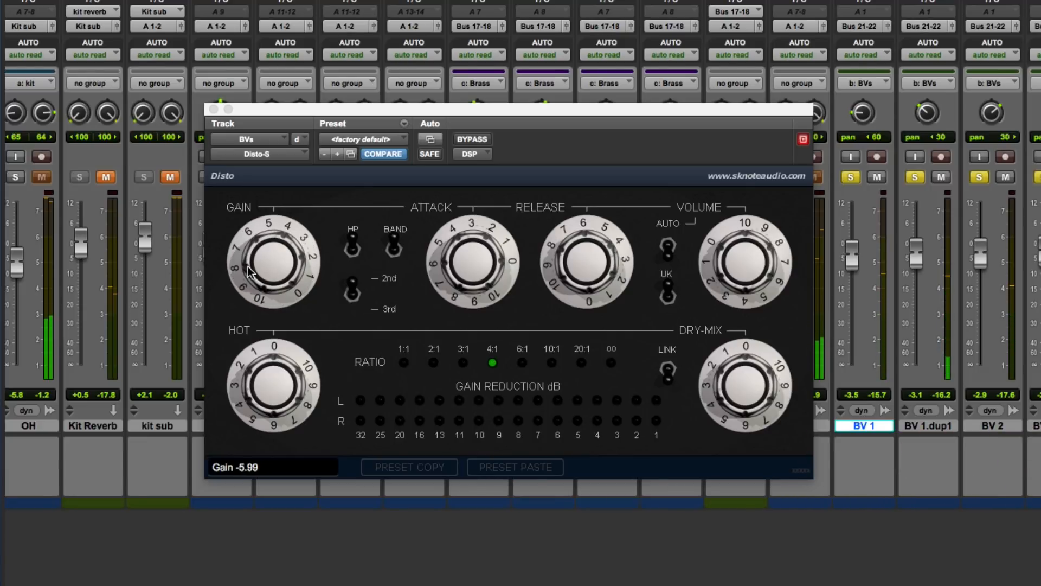
{"action": "scroll", "coordinate": [740, 265], "scroll_direction": "down", "scroll_amount": 8}
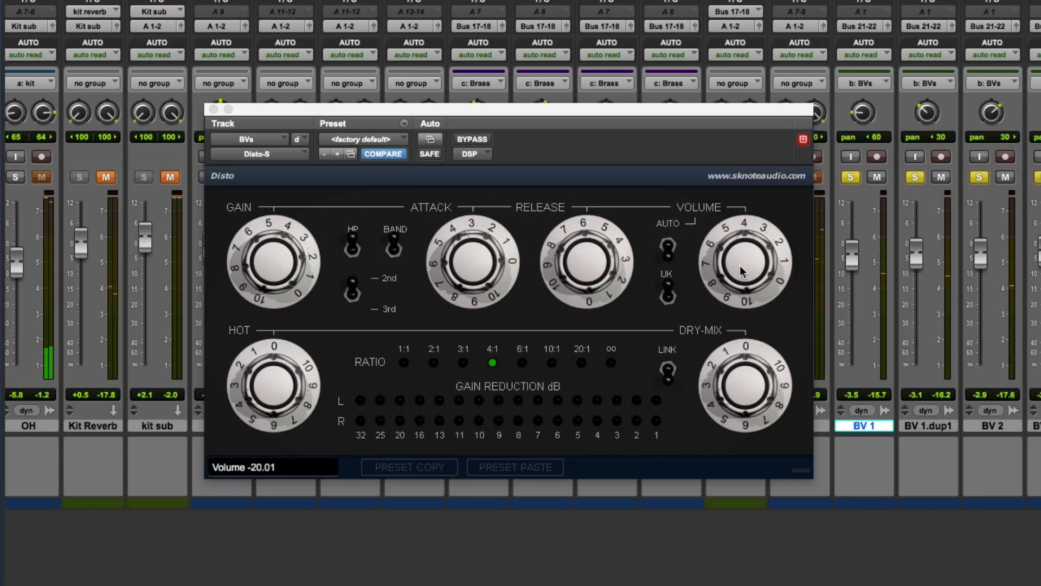
{"action": "scroll", "coordinate": [297, 260], "scroll_direction": "up", "scroll_amount": 10}
{"action": "scroll", "coordinate": [298, 261], "scroll_direction": "up", "scroll_amount": 4}
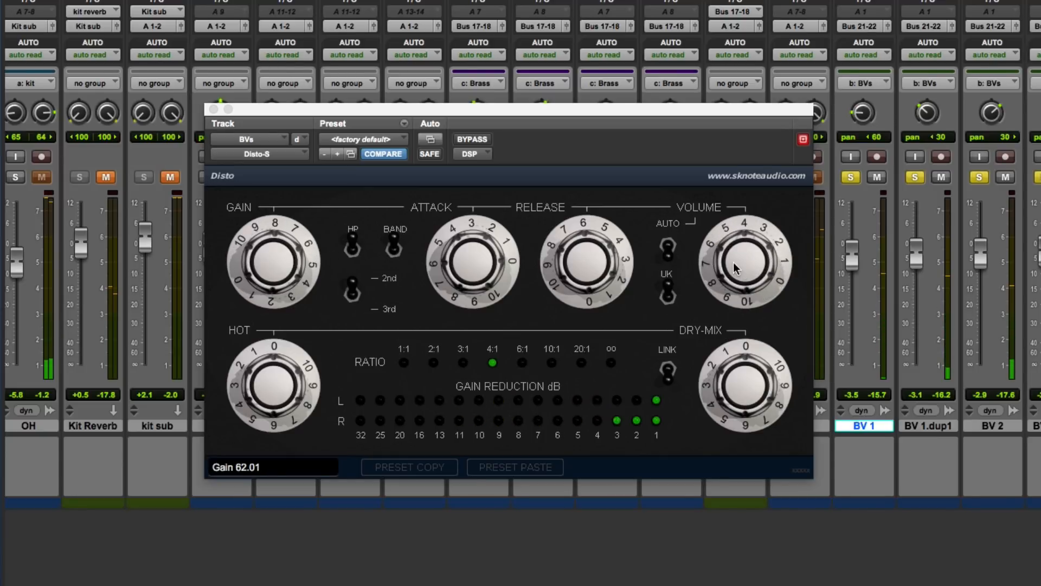
Step: Return the BVs Disto-S gain to its minimum and its volume to 100.00
{"action": "scroll", "coordinate": [266, 253], "scroll_direction": "down", "scroll_amount": 15}
{"action": "scroll", "coordinate": [710, 260], "scroll_direction": "up", "scroll_amount": 15}
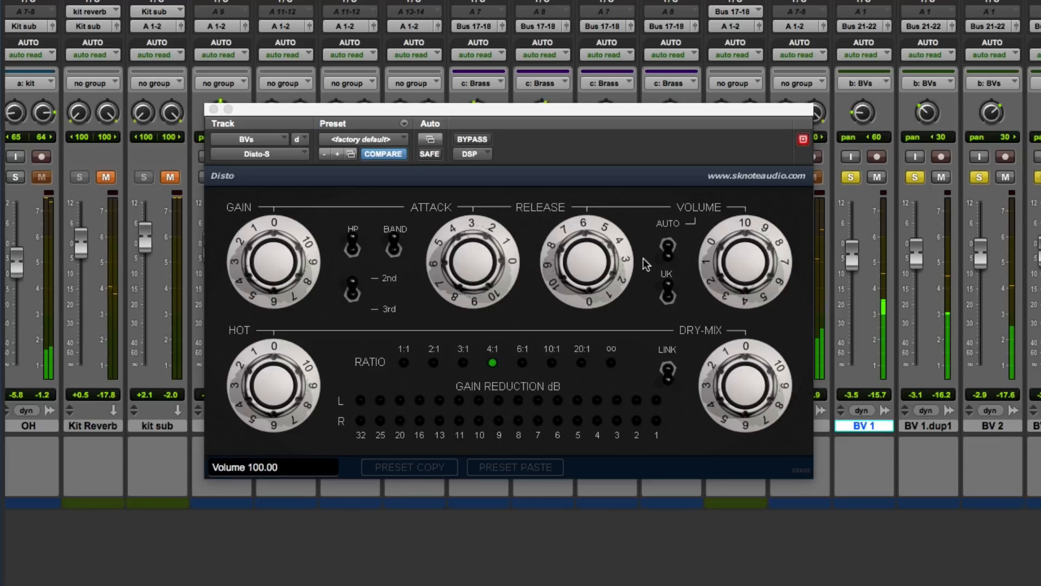
Step: Turn on the Auto volume compensation in the BVs Disto-S and raise the gain to 56.01
{"action": "left_click", "coordinate": [672, 248]}
{"action": "scroll", "coordinate": [304, 264], "scroll_direction": "up", "scroll_amount": 8}
{"action": "scroll", "coordinate": [299, 265], "scroll_direction": "up", "scroll_amount": 7}
{"action": "scroll", "coordinate": [299, 264], "scroll_direction": "up", "scroll_amount": 9}
{"action": "scroll", "coordinate": [299, 264], "scroll_direction": "up", "scroll_amount": 12}
{"action": "scroll", "coordinate": [299, 264], "scroll_direction": "up", "scroll_amount": 6}
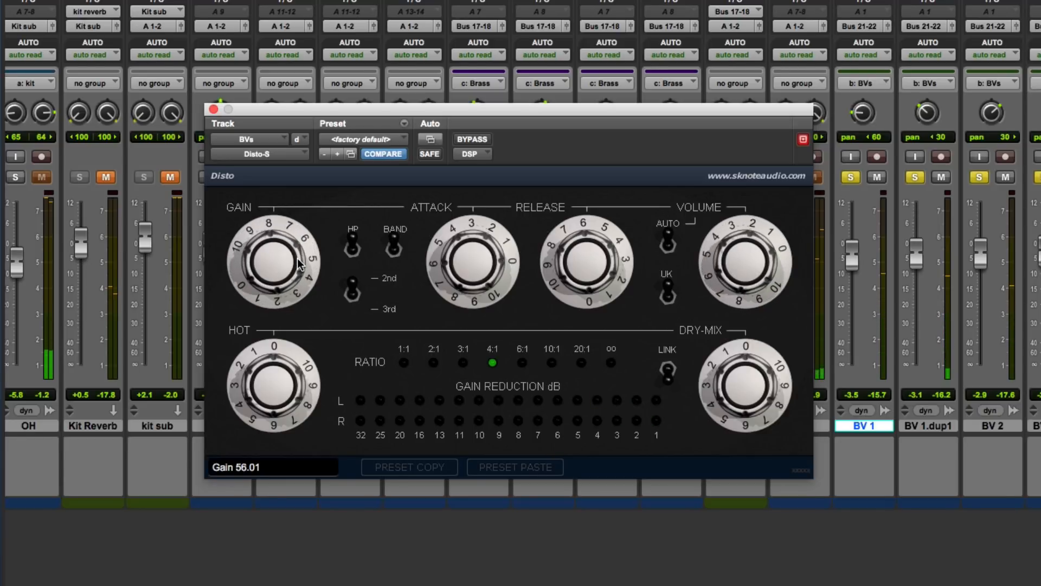
Step: Set the BVs Disto-S attack to 32.00 and raise its Hot saturation to 13.00
{"action": "scroll", "coordinate": [472, 262], "scroll_direction": "down", "scroll_amount": 3}
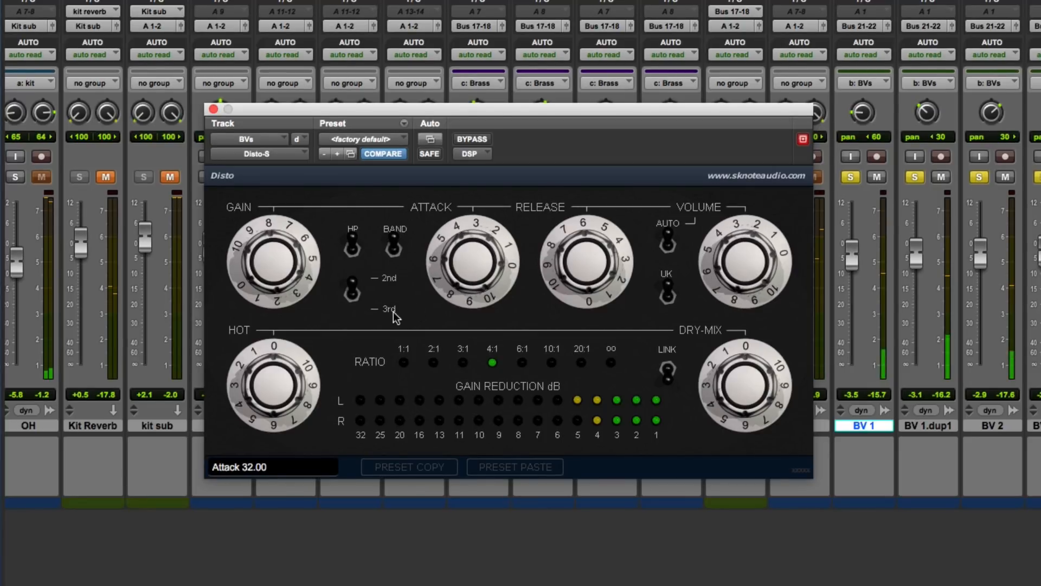
{"action": "scroll", "coordinate": [291, 392], "scroll_direction": "up", "scroll_amount": 3}
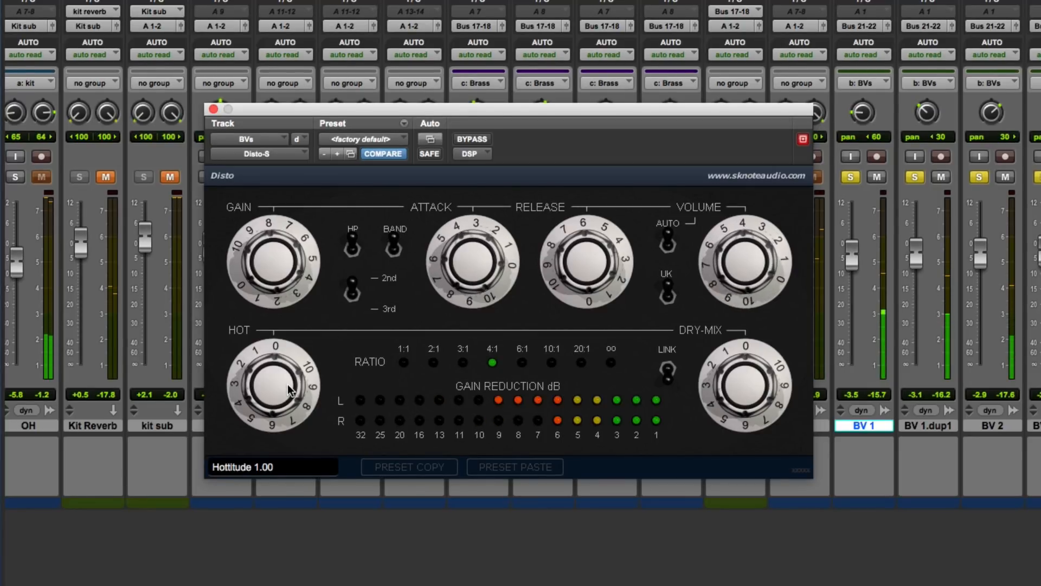
{"action": "scroll", "coordinate": [291, 391], "scroll_direction": "up", "scroll_amount": 11}
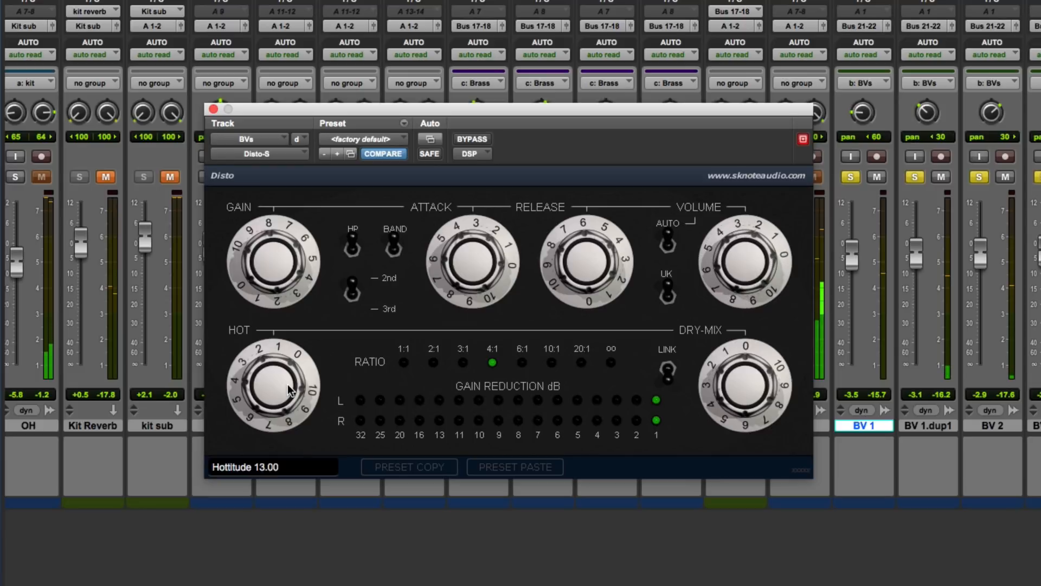
Step: Set the BVs Disto-S gain to 68.01 and trim its volume to -44.84
{"action": "scroll", "coordinate": [291, 390], "scroll_direction": "up", "scroll_amount": 4}
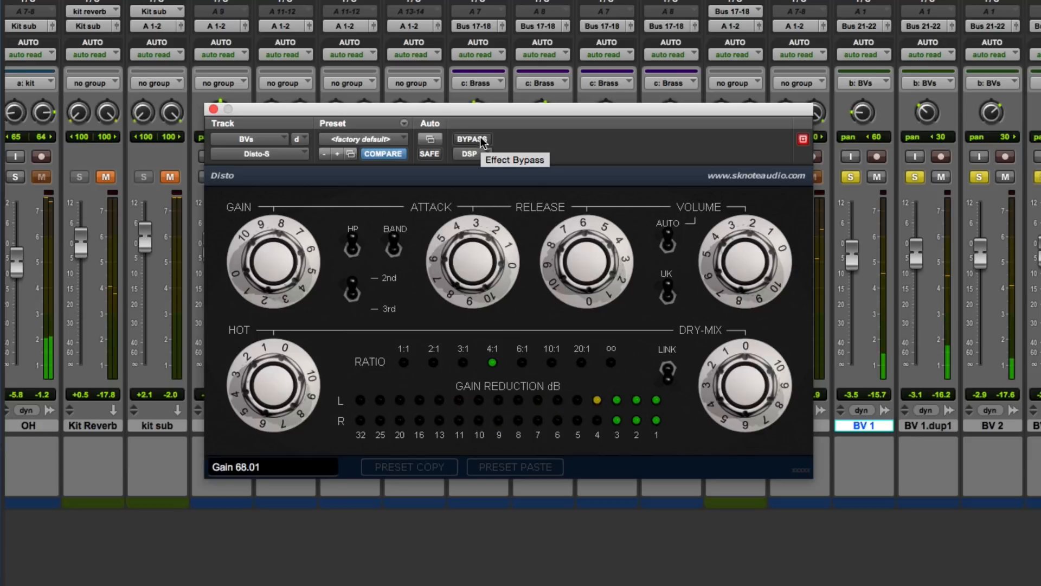
{"action": "scroll", "coordinate": [712, 268], "scroll_direction": "up", "scroll_amount": 2}
{"action": "scroll", "coordinate": [711, 268], "scroll_direction": "up", "scroll_amount": 6}
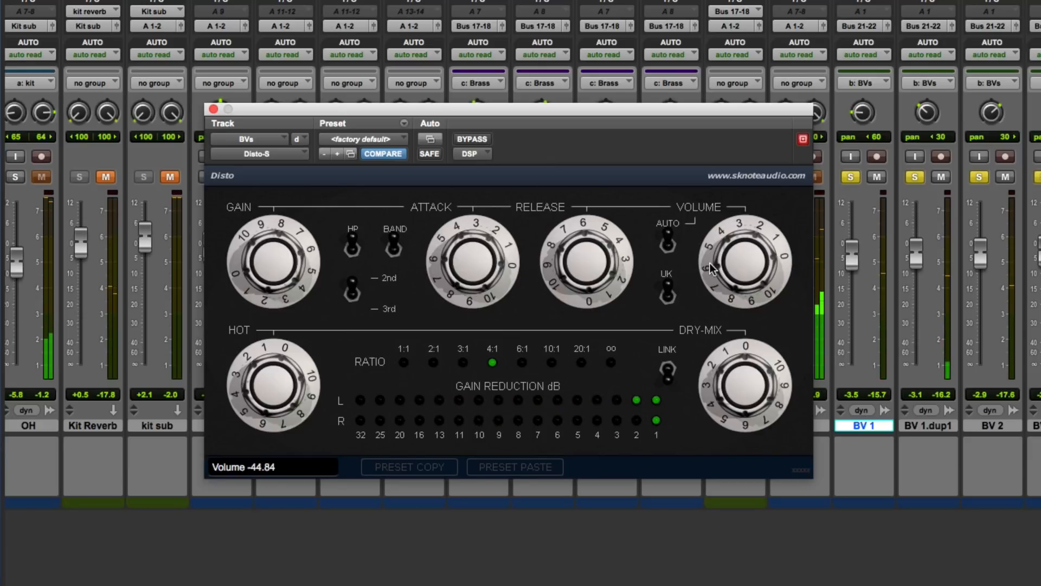
Step: Compare the BVs sound with Disto-S bypassed and active
{"action": "left_click", "coordinate": [465, 140]}
{"action": "left_click", "coordinate": [465, 140]}
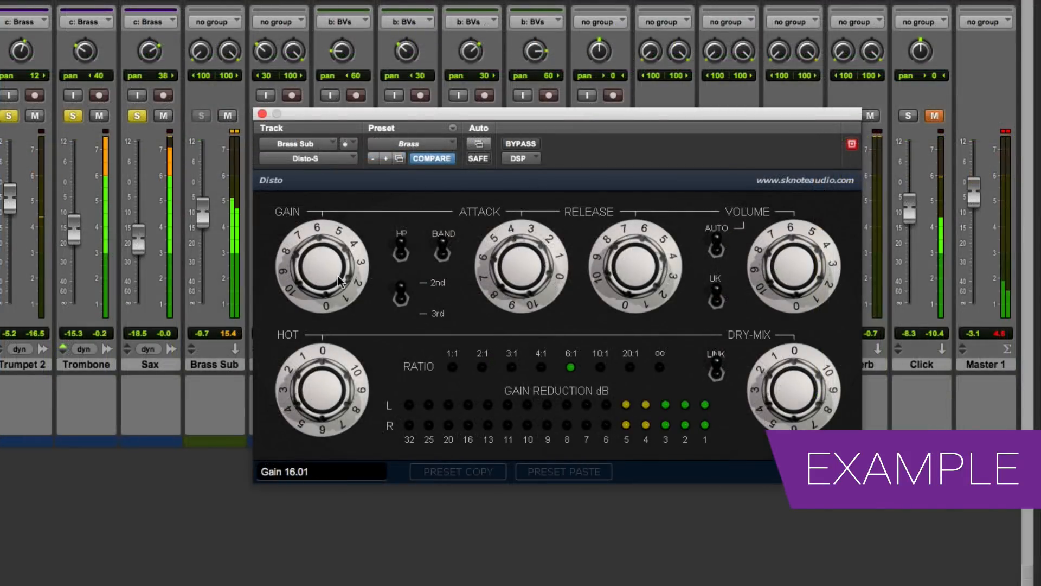
Step: Raise the attack of the Disto-S on the Brass Sub track to 91.01
{"action": "scroll", "coordinate": [513, 280], "scroll_direction": "up", "scroll_amount": 10}
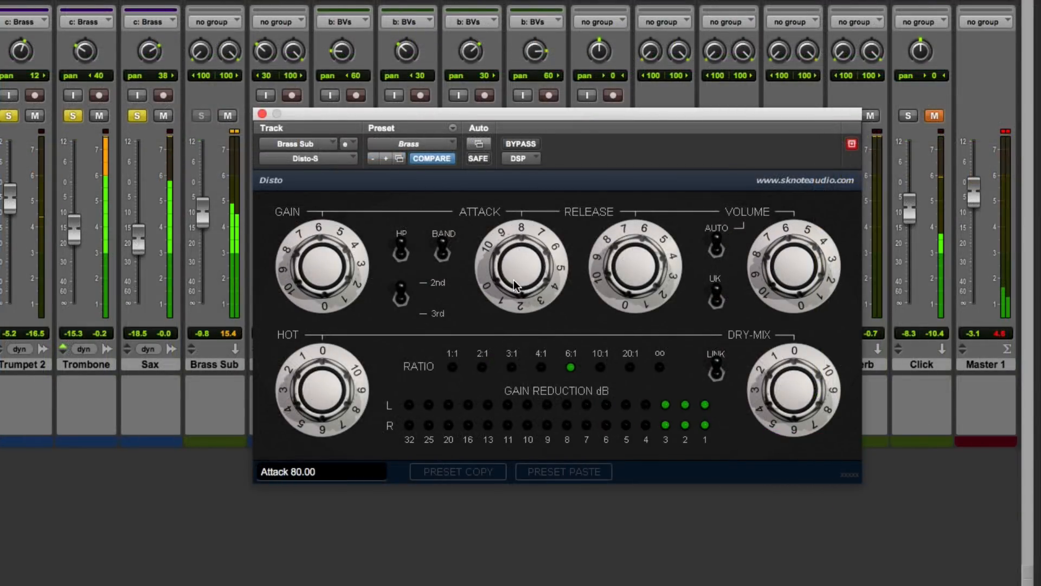
{"action": "scroll", "coordinate": [513, 280], "scroll_direction": "up", "scroll_amount": 4}
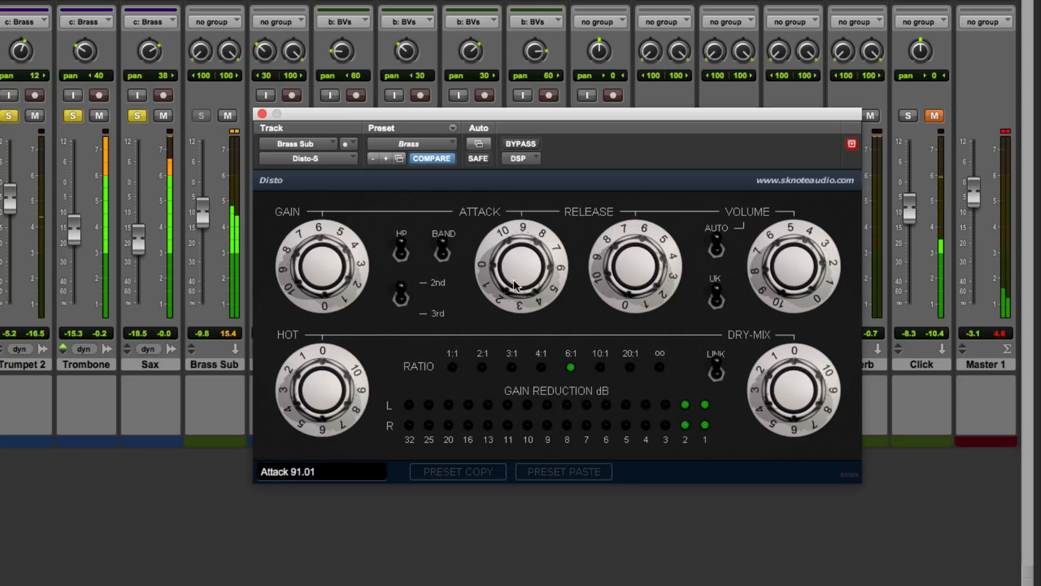
Step: Push the Brass Sub Disto-S gain up to 96.00 and drop its attack to 0.00
{"action": "scroll", "coordinate": [343, 289], "scroll_direction": "up", "scroll_amount": 8}
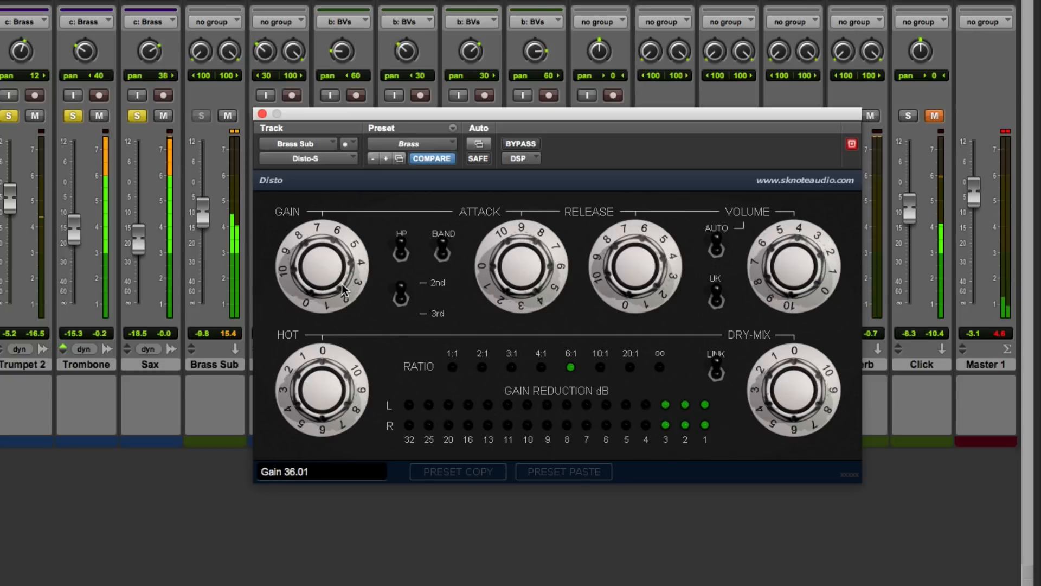
{"action": "scroll", "coordinate": [343, 288], "scroll_direction": "up", "scroll_amount": 10}
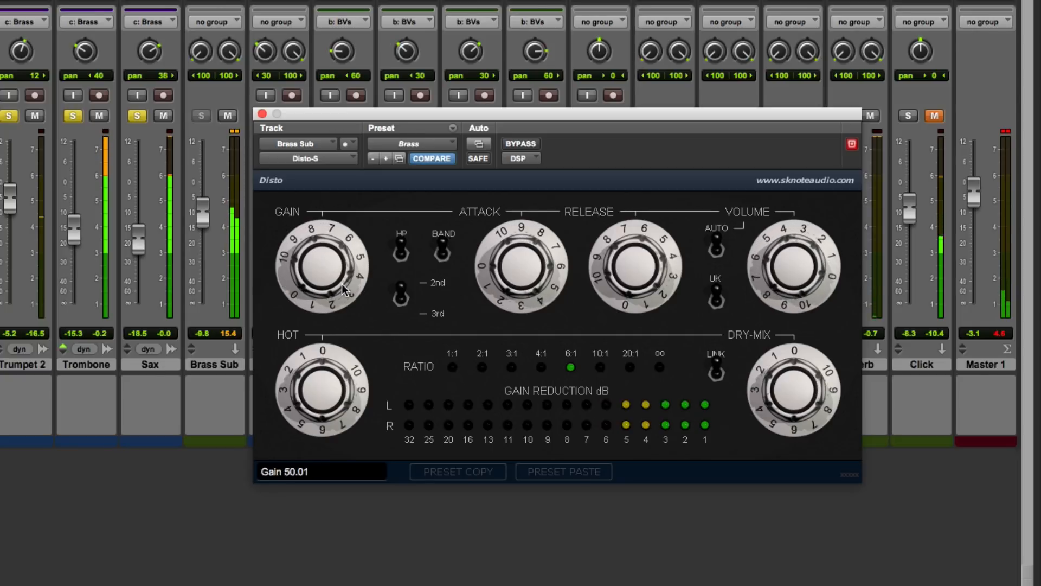
{"action": "scroll", "coordinate": [343, 288], "scroll_direction": "up", "scroll_amount": 10}
{"action": "scroll", "coordinate": [342, 288], "scroll_direction": "down", "scroll_amount": 4}
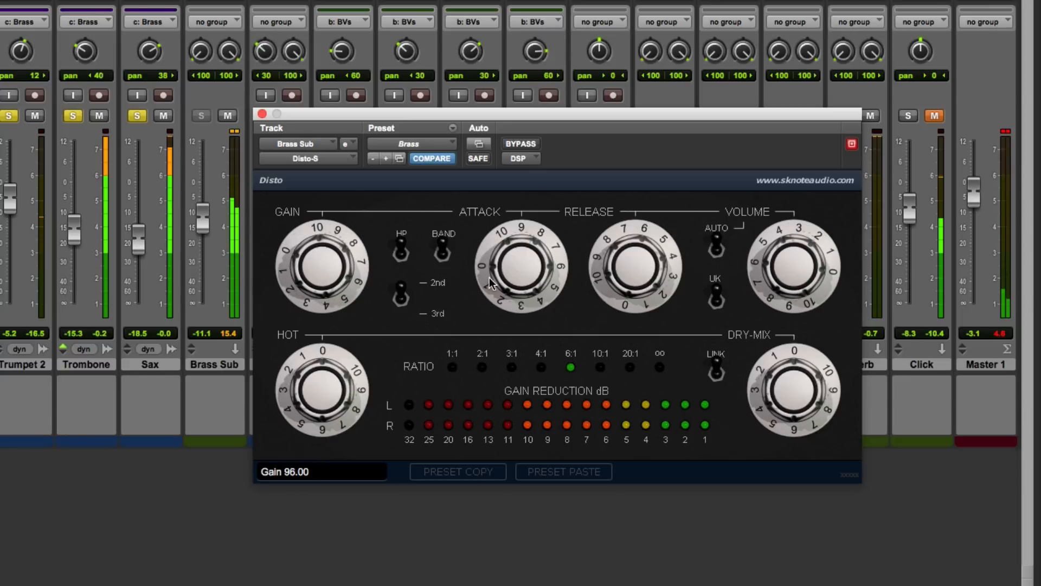
{"action": "scroll", "coordinate": [504, 279], "scroll_direction": "down", "scroll_amount": 10}
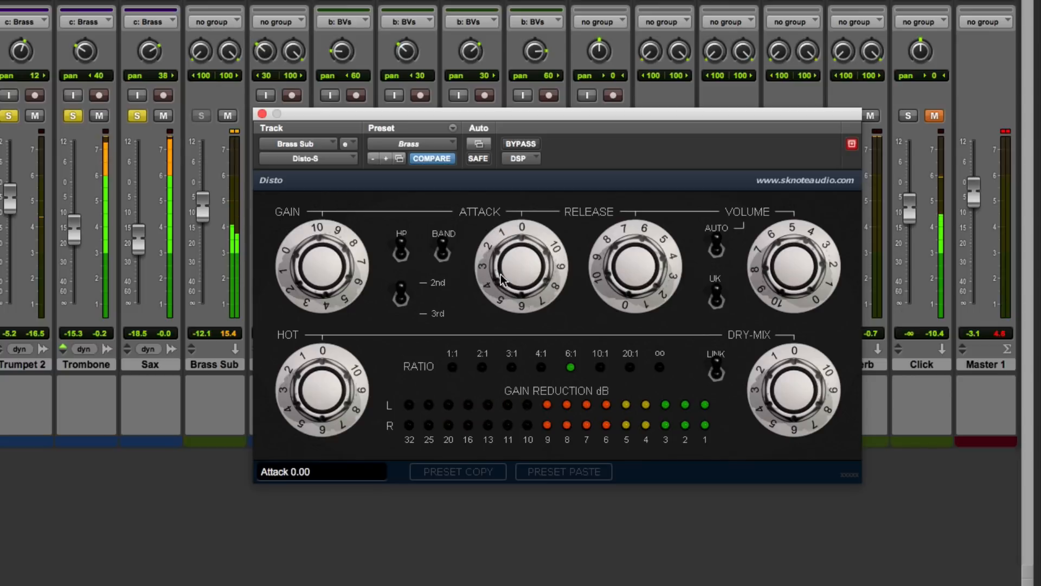
Step: Raise the Hot saturation of the Brass Sub Disto-S to 26.00 and ease it back to 21.00
{"action": "scroll", "coordinate": [327, 410], "scroll_direction": "up", "scroll_amount": 8}
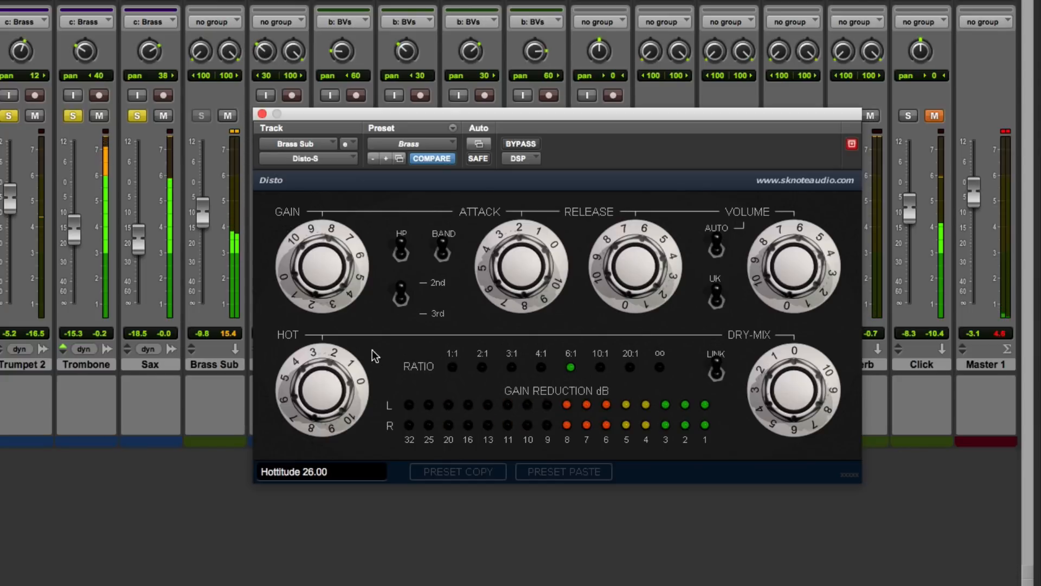
{"action": "scroll", "coordinate": [345, 352], "scroll_direction": "down", "scroll_amount": 7}
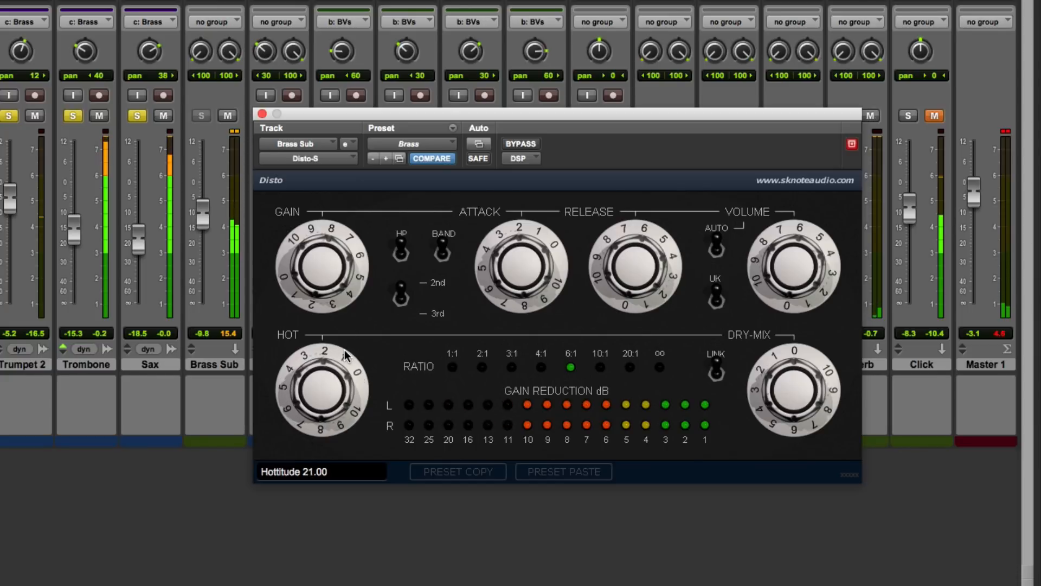
{"action": "scroll", "coordinate": [344, 350], "scroll_direction": "down", "scroll_amount": 3}
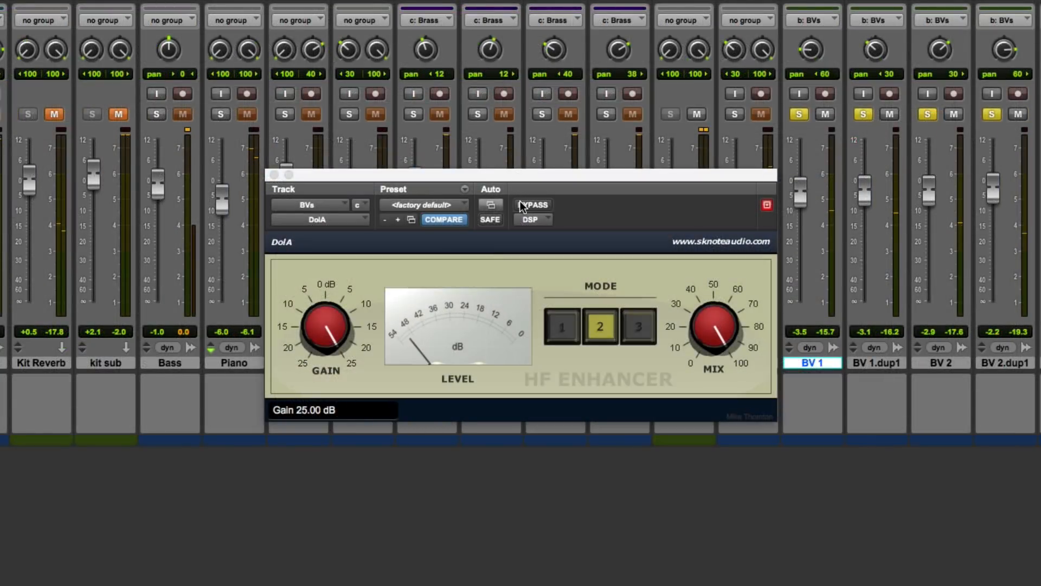
Step: Compare the background vocals with the DoIA enhancer bypassed and active
{"action": "left_click", "coordinate": [521, 203]}
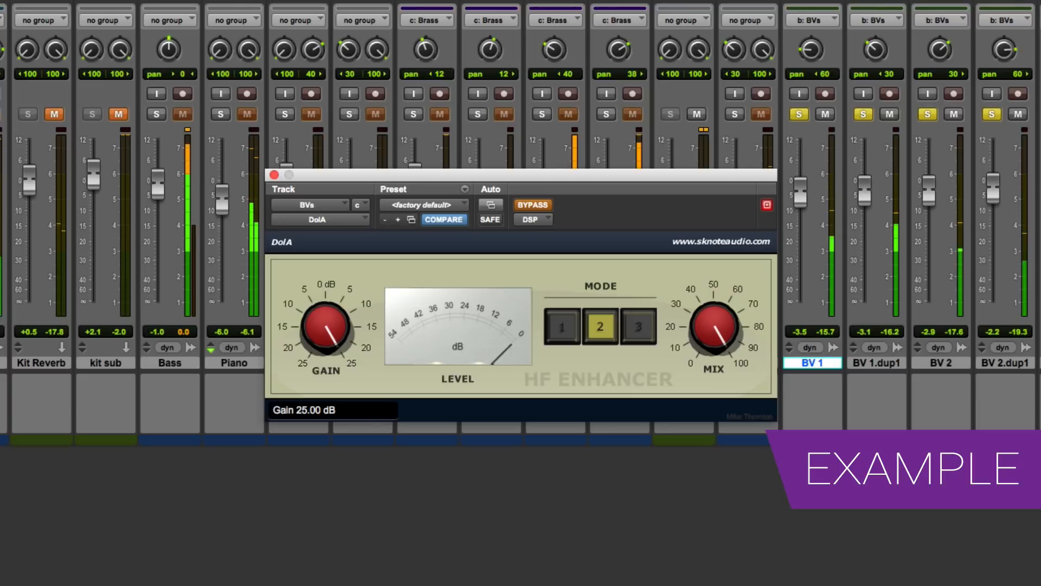
{"action": "left_click", "coordinate": [531, 207]}
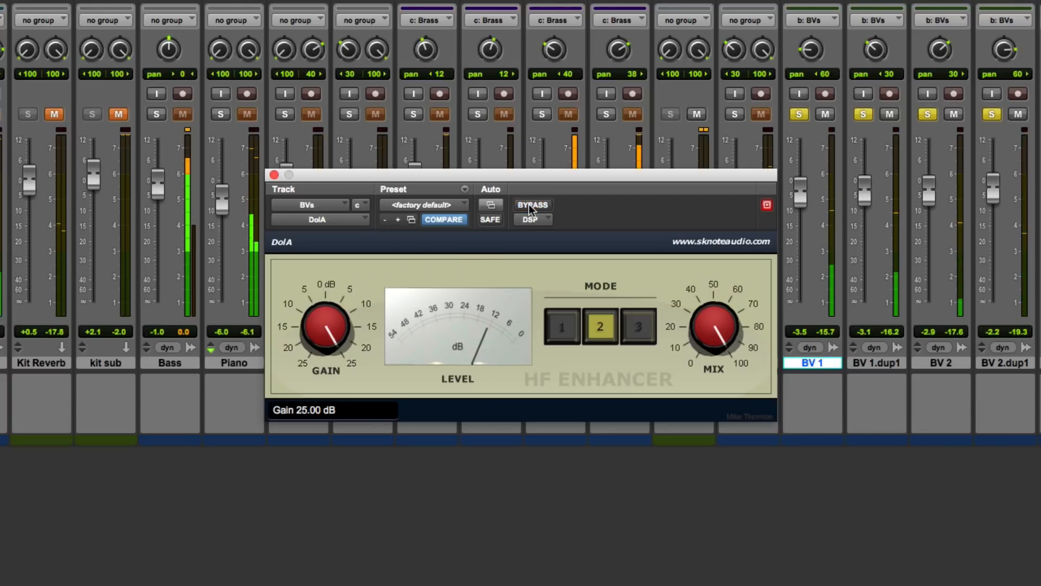
Step: Audition DoIA modes 1, 2 and 3 in turn on the background vocals
{"action": "left_click", "coordinate": [562, 326]}
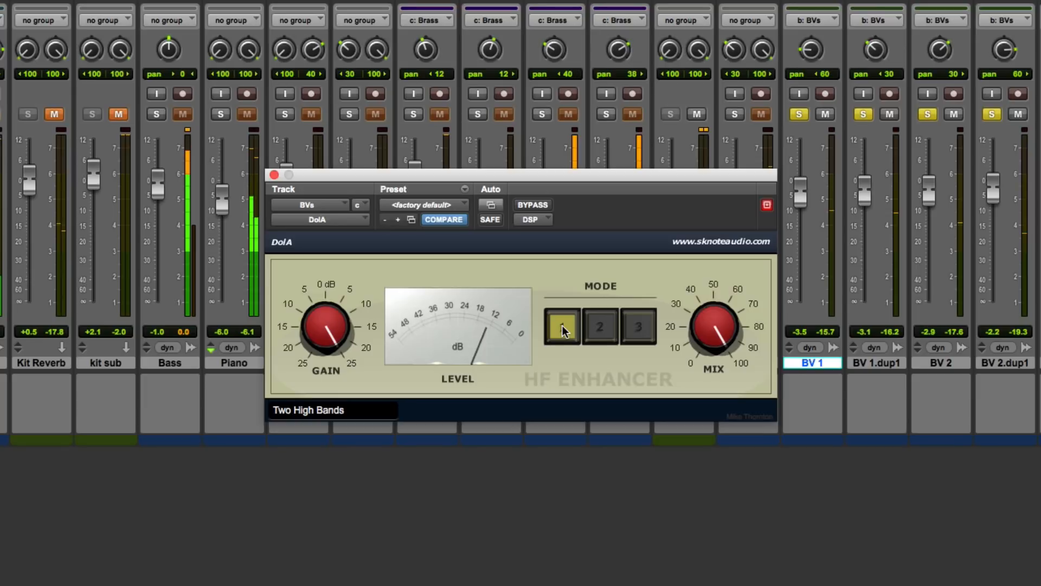
{"action": "left_click", "coordinate": [602, 326]}
{"action": "left_click", "coordinate": [629, 328]}
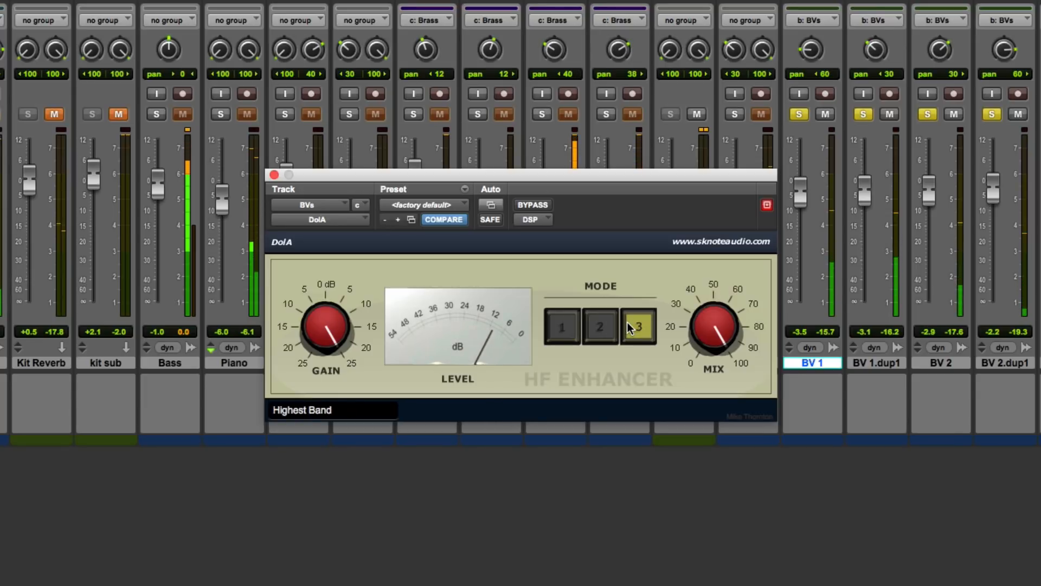
{"action": "left_click", "coordinate": [532, 209]}
Step: Step through the three DoIA modes once more and finish on mode 2, Two High, X-range
{"action": "left_click", "coordinate": [567, 326]}
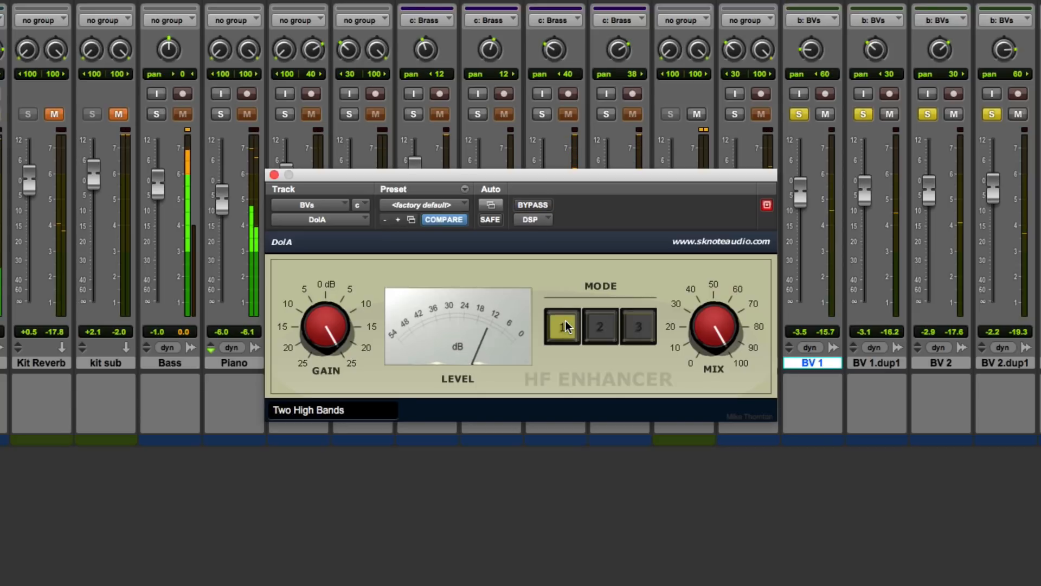
{"action": "left_click", "coordinate": [601, 326]}
{"action": "left_click", "coordinate": [634, 330]}
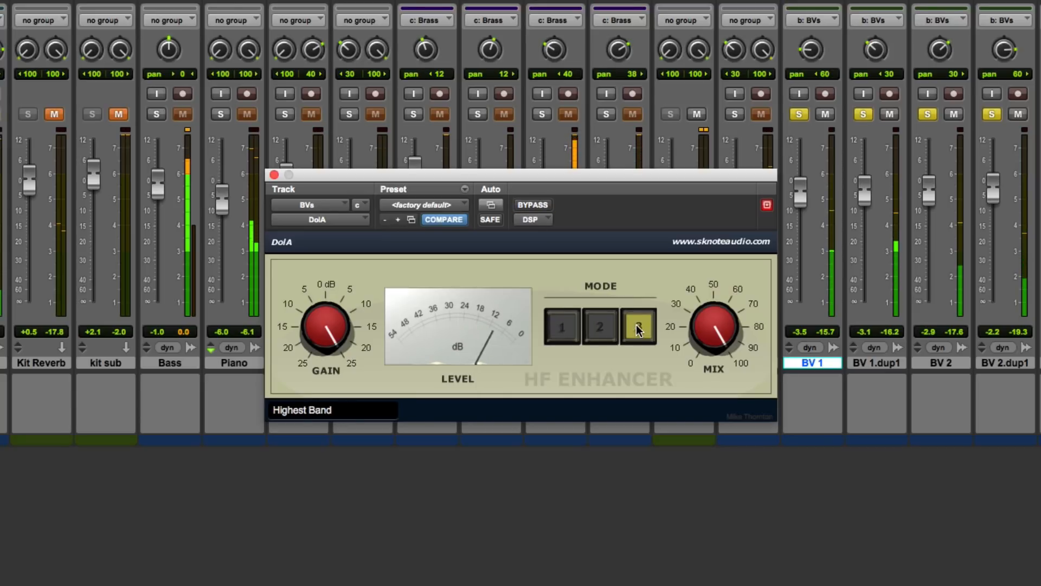
{"action": "left_click", "coordinate": [607, 330]}
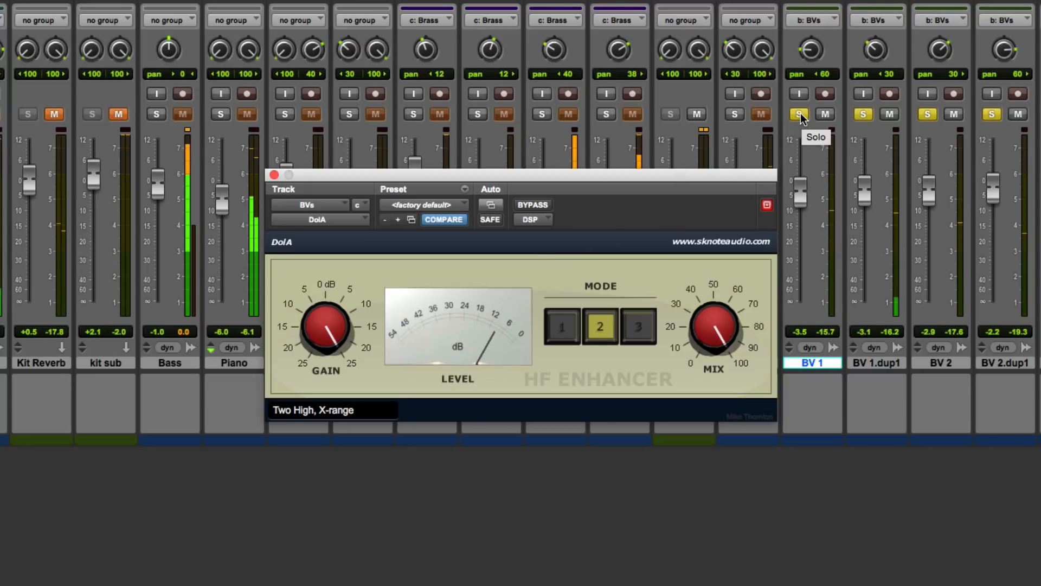
Step: Switch the DoIA on the soloed background vocals through Two High Bands, mode 2 and Highest Band, and return to mode 2
{"action": "left_click", "coordinate": [562, 325]}
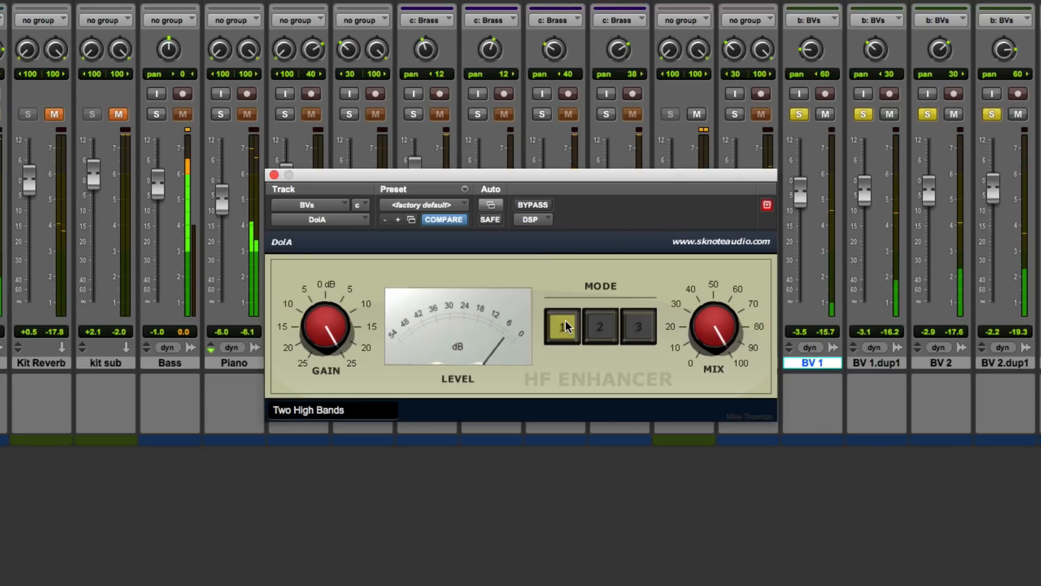
{"action": "left_click", "coordinate": [601, 326]}
{"action": "left_click", "coordinate": [638, 328]}
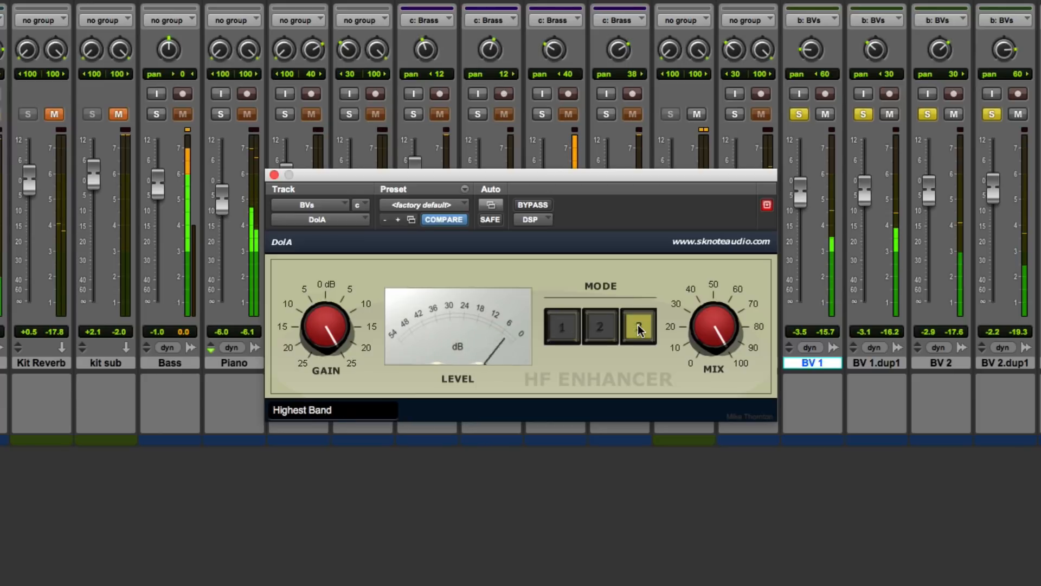
{"action": "left_click", "coordinate": [608, 326]}
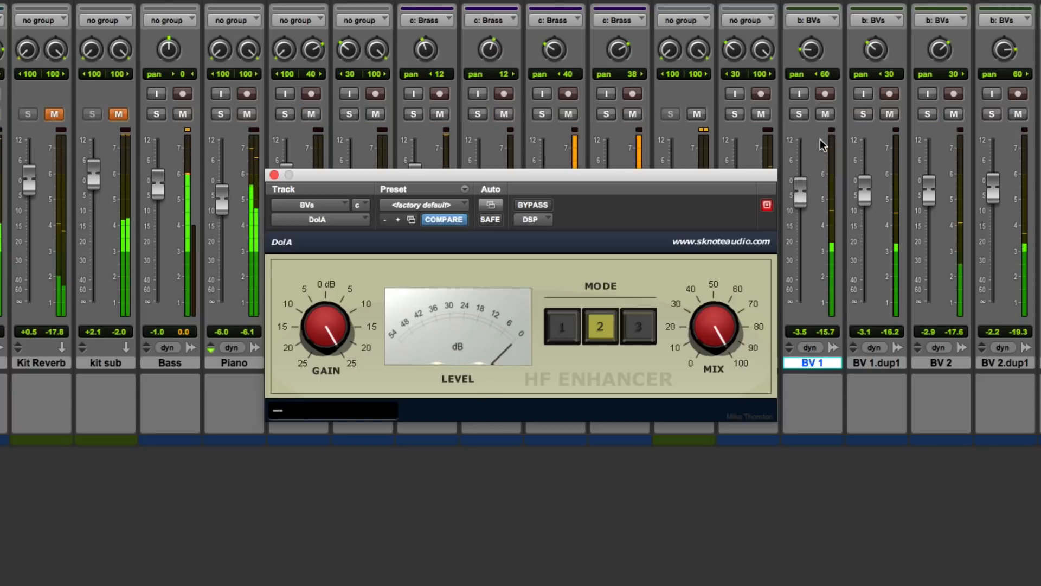
Step: Compare the background vocals within the full mix with their DoIA enhancer bypassed and active
{"action": "left_click", "coordinate": [535, 210]}
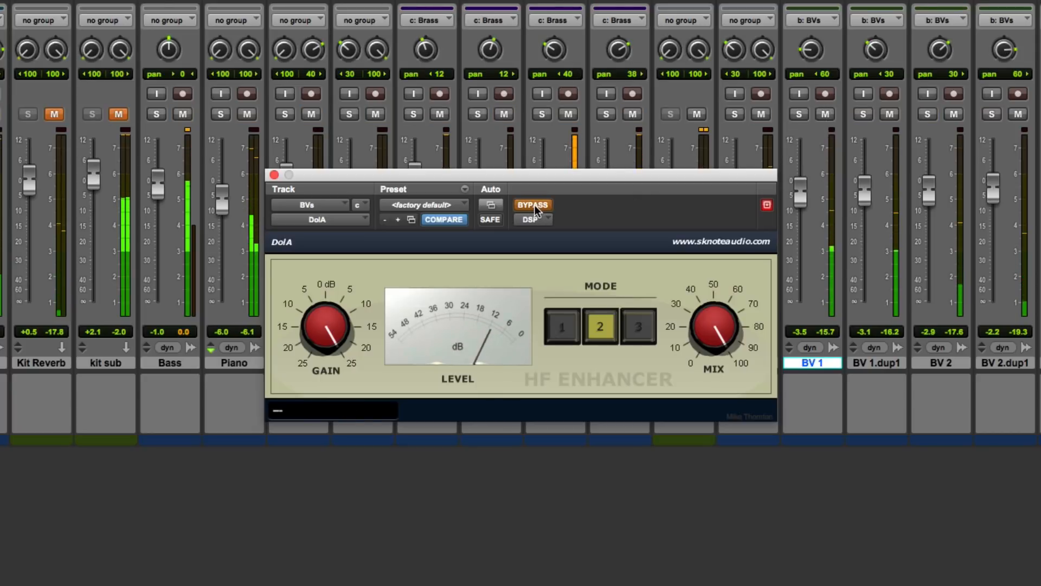
{"action": "left_click", "coordinate": [534, 209]}
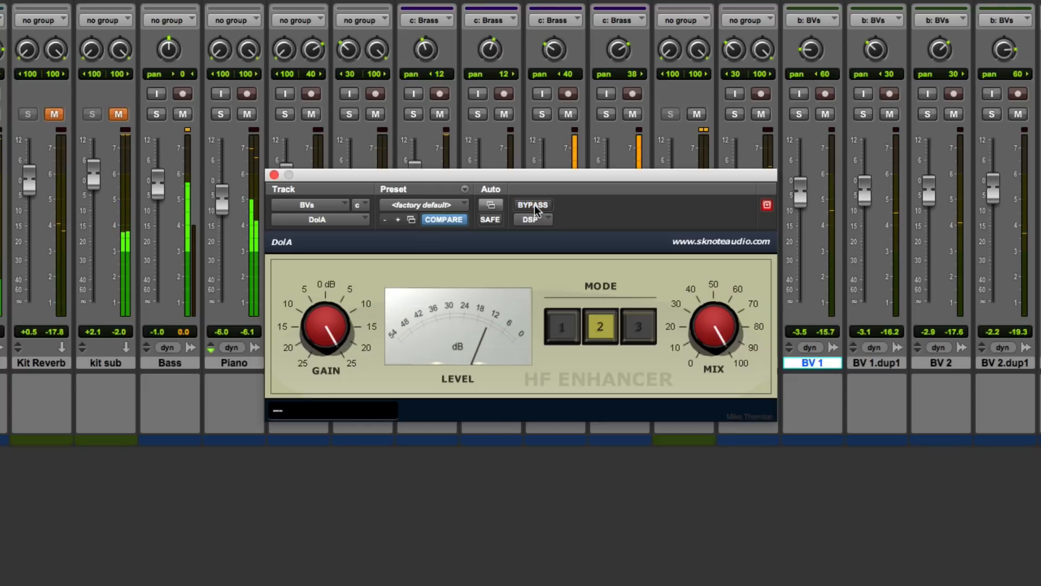
{"action": "left_click", "coordinate": [535, 209]}
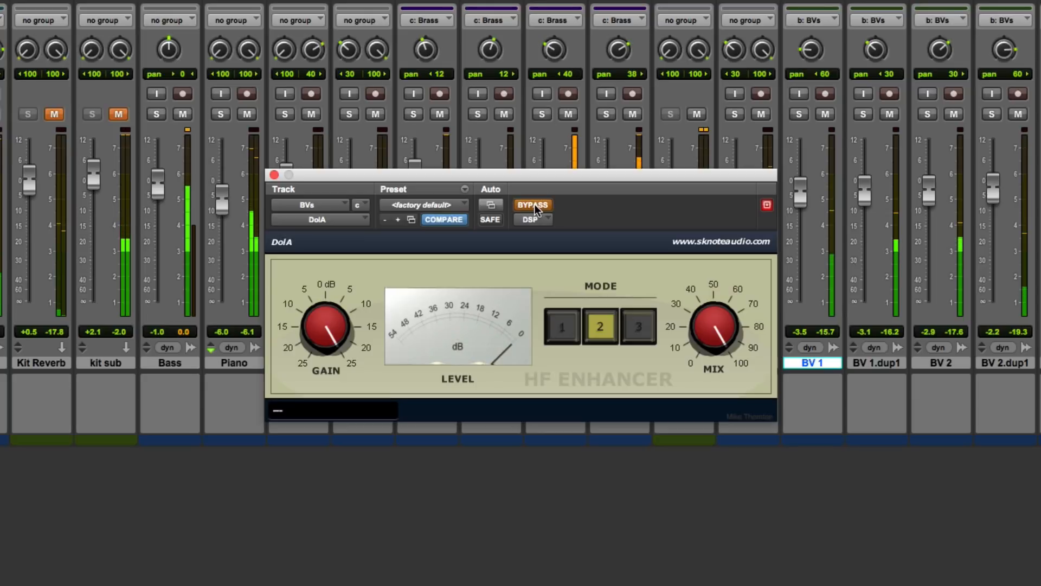
{"action": "left_click", "coordinate": [535, 209]}
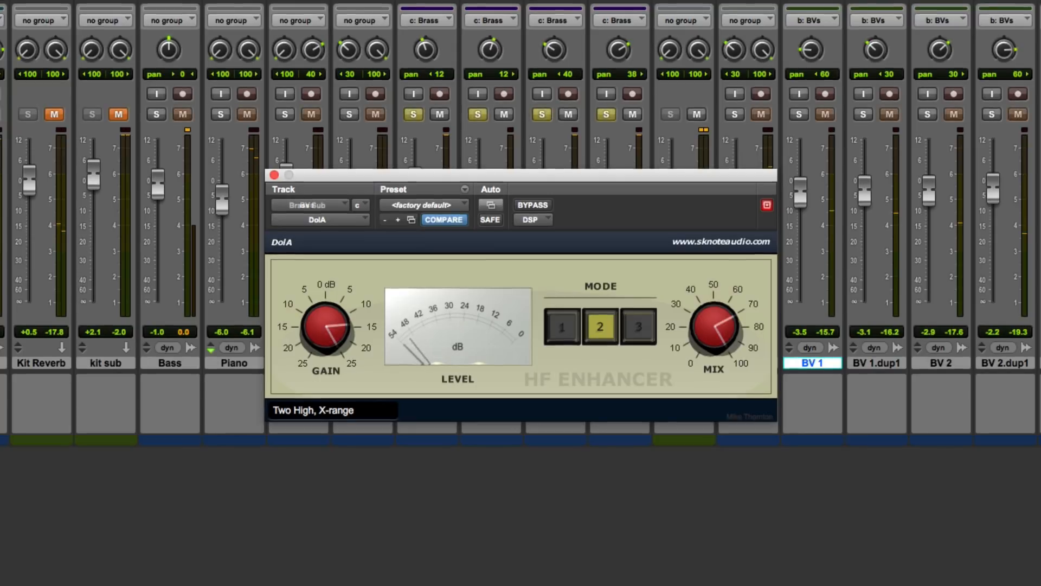
Step: Play the soloed brass and compare it with the Brass Sub DoIA bypassed and active
{"action": "key", "text": "space"}
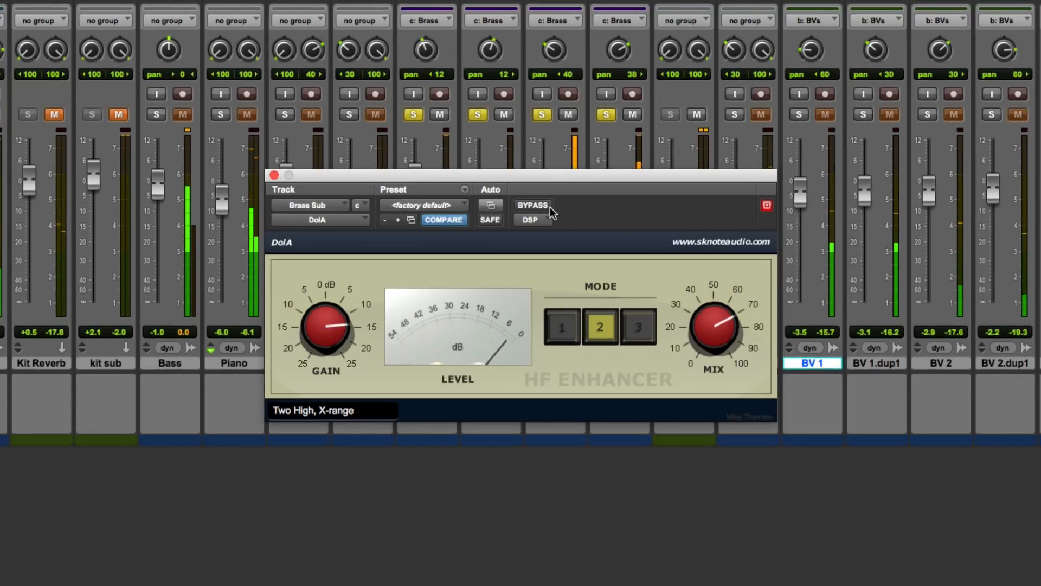
{"action": "left_click", "coordinate": [534, 205]}
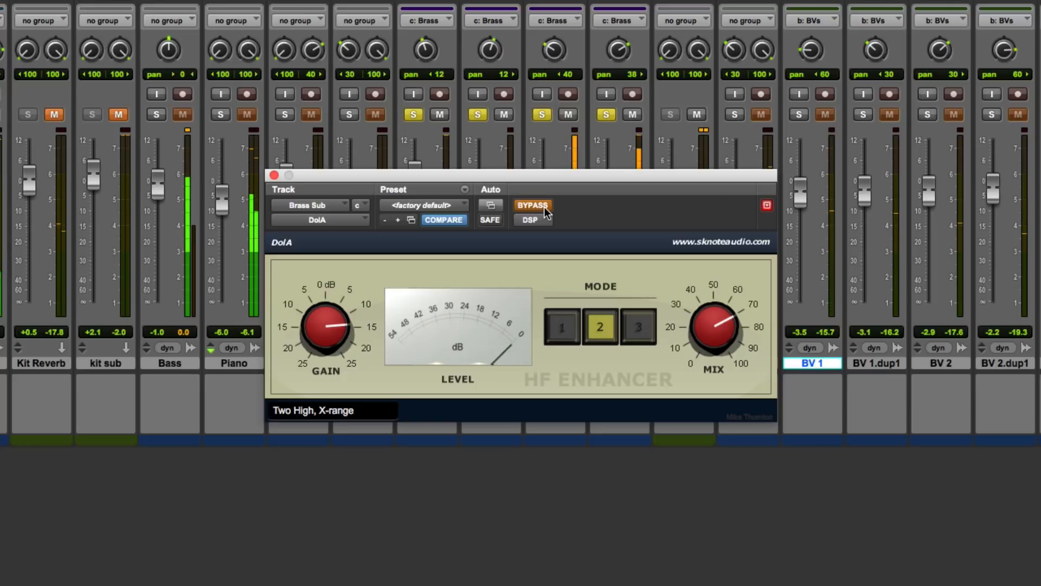
{"action": "left_click", "coordinate": [544, 209]}
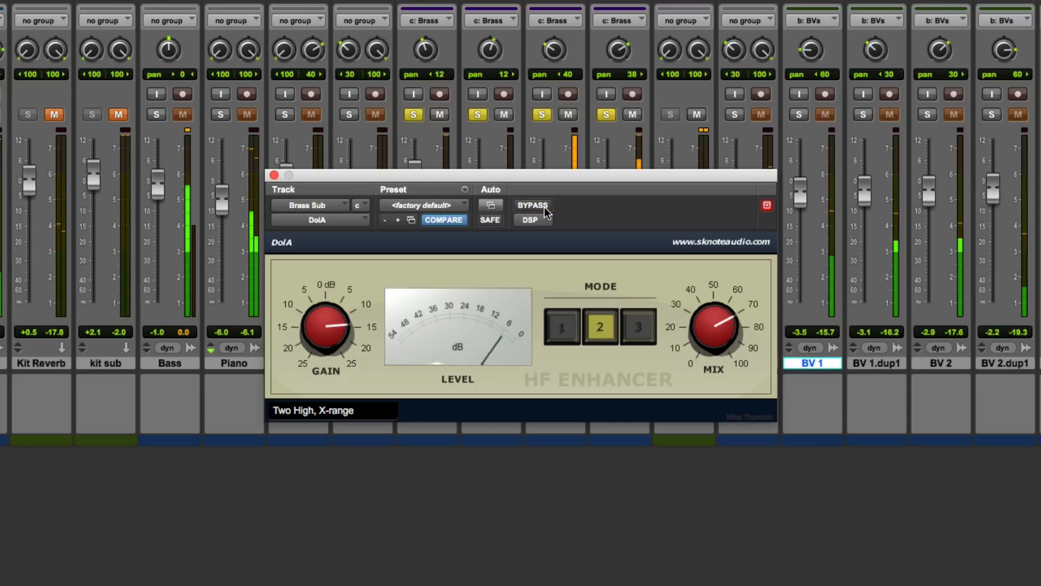
Step: Audition DoIA mode 1, Two High Bands, on the brass against bypass, and return to mode 2, Two High, X-range
{"action": "left_click", "coordinate": [571, 333]}
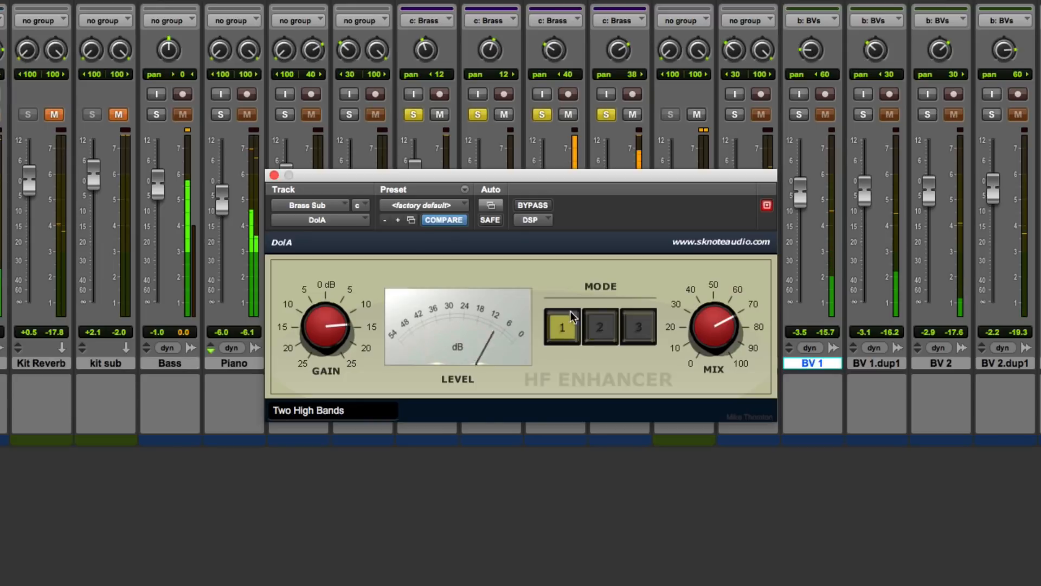
{"action": "left_click", "coordinate": [551, 206]}
{"action": "left_click", "coordinate": [552, 207]}
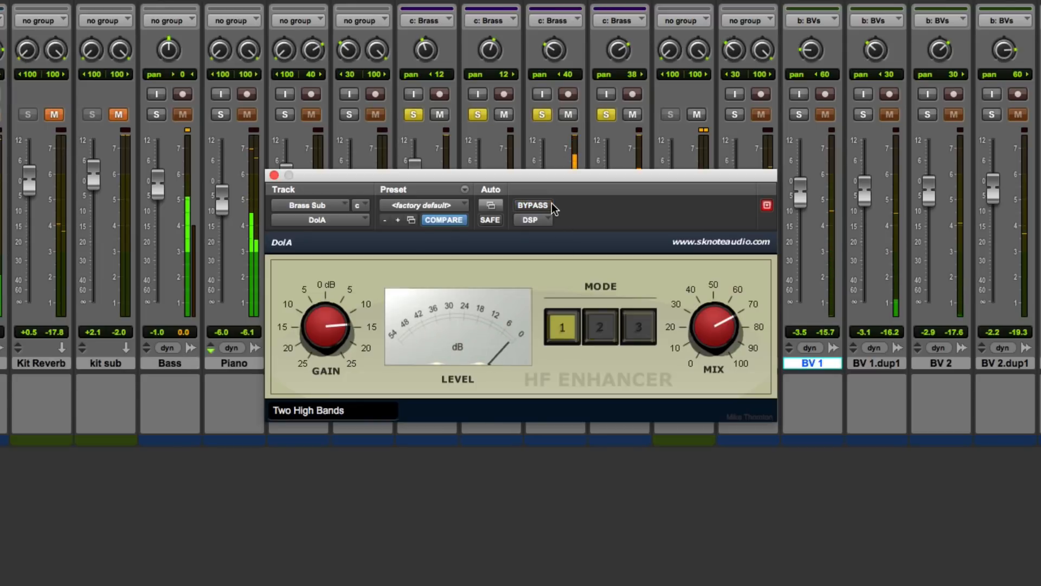
{"action": "left_click", "coordinate": [590, 332]}
{"action": "left_click", "coordinate": [590, 332]}
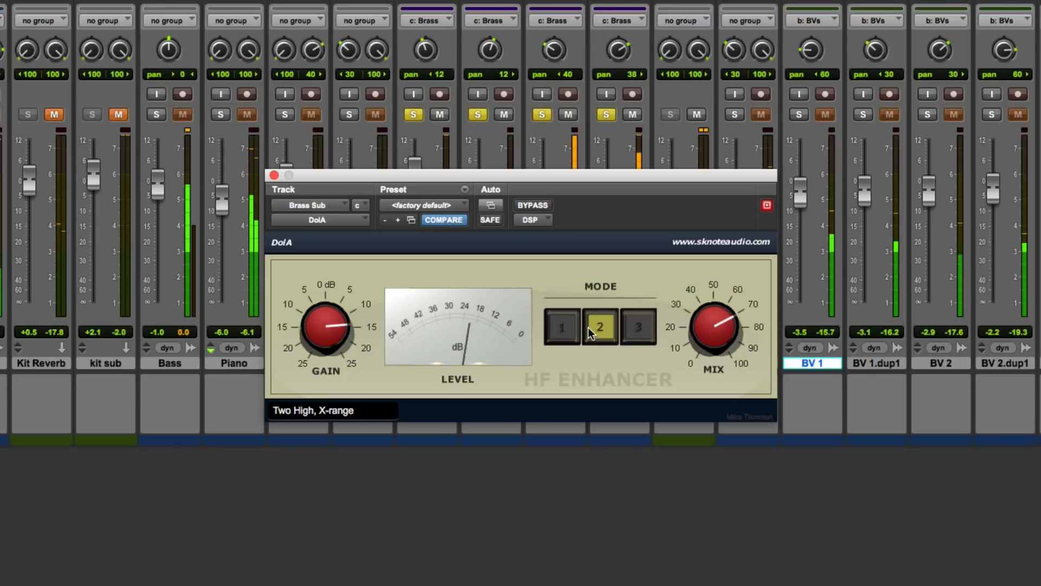
Step: Unsolo the brass tracks and compare the Brass Sub DoIA bypassed and active within the full mix
{"action": "mouse_move", "coordinate": [347, 325]}
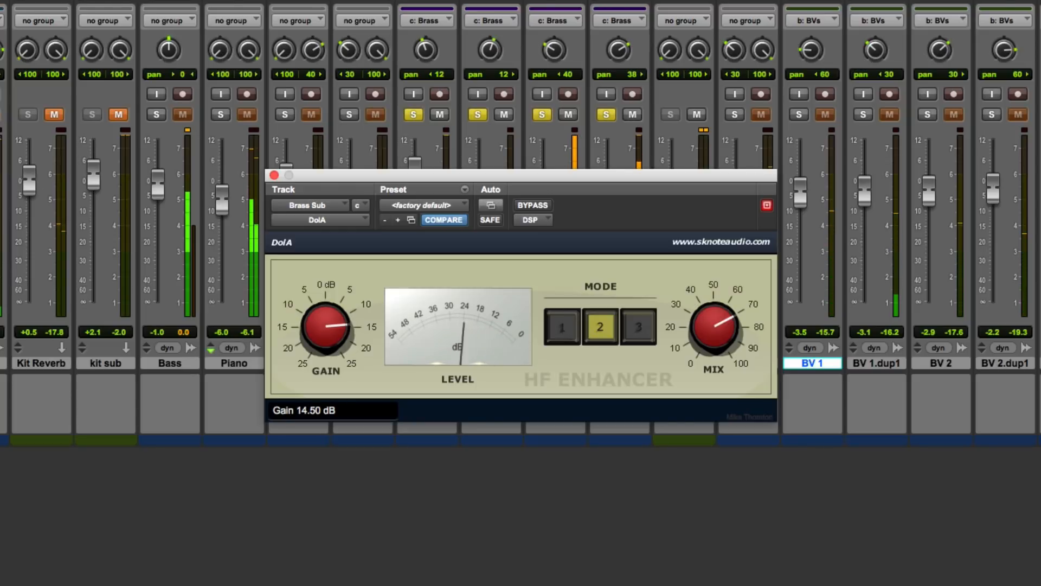
{"action": "left_click", "coordinate": [412, 115]}
{"action": "left_click", "coordinate": [412, 115]}
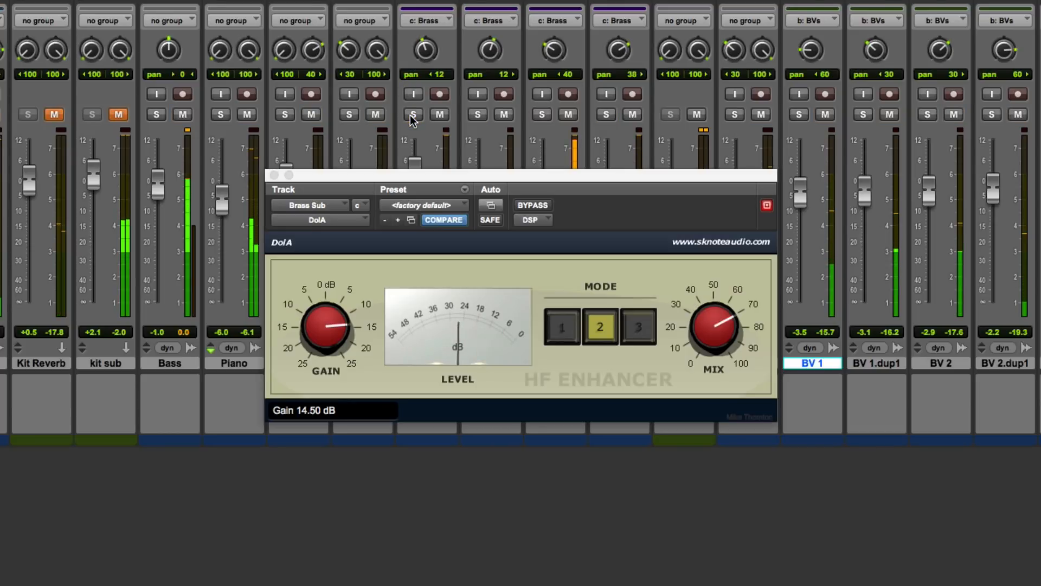
{"action": "left_click", "coordinate": [539, 206]}
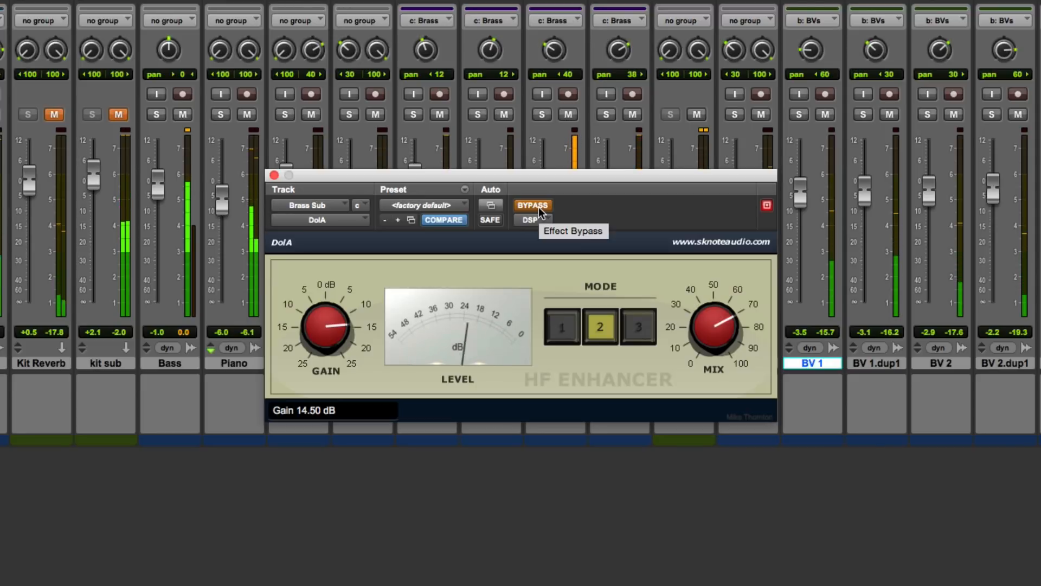
{"action": "left_click", "coordinate": [533, 205]}
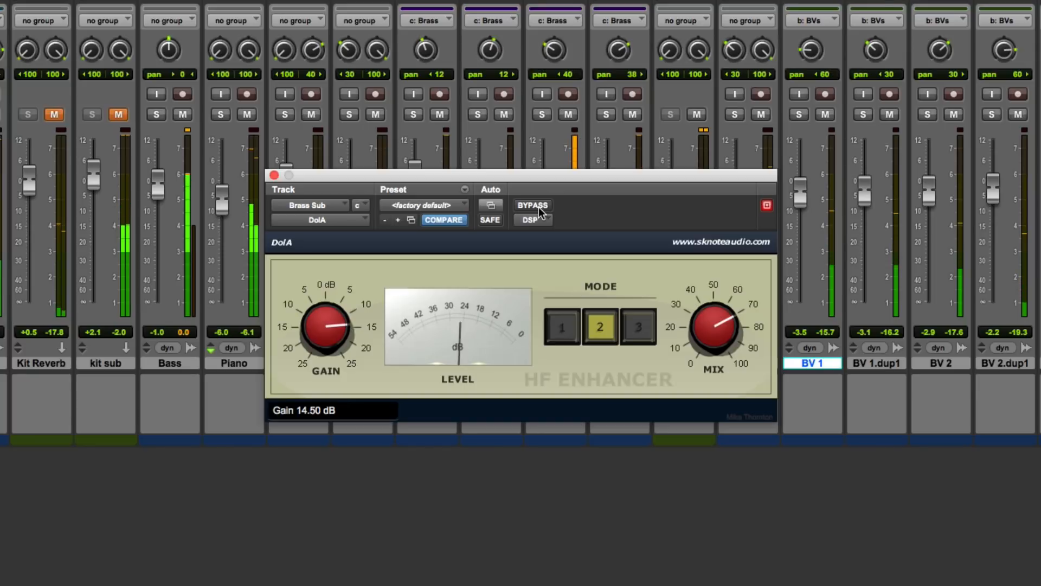
{"action": "left_click", "coordinate": [533, 206]}
{"action": "left_click", "coordinate": [533, 206]}
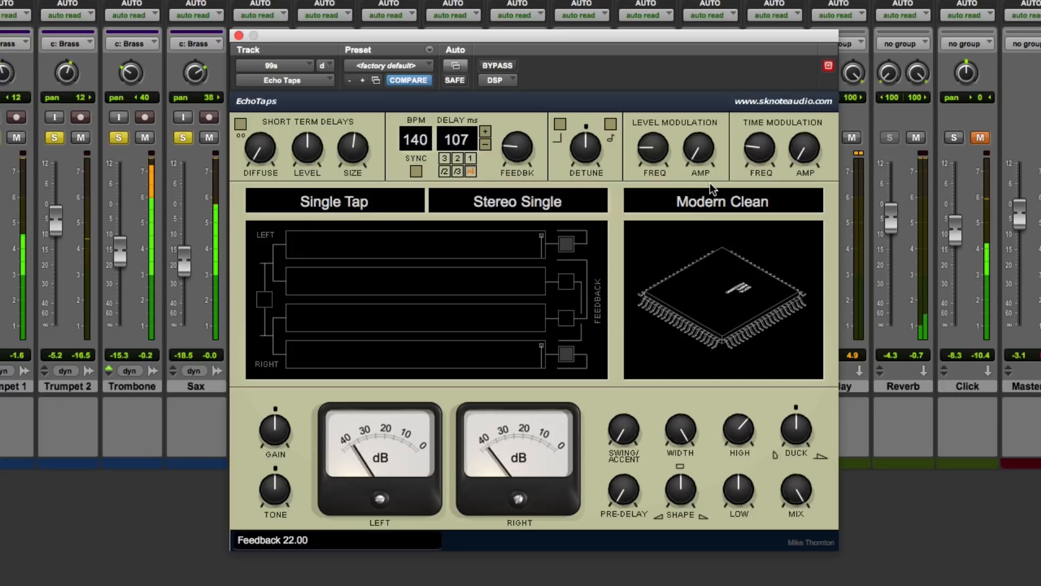
Step: Audition the Oil Can, Vintage Digital and Bucket Brigade delay sounds in Echo Taps and finish on Tape Machine
{"action": "left_click", "coordinate": [714, 201]}
{"action": "left_click", "coordinate": [714, 203]}
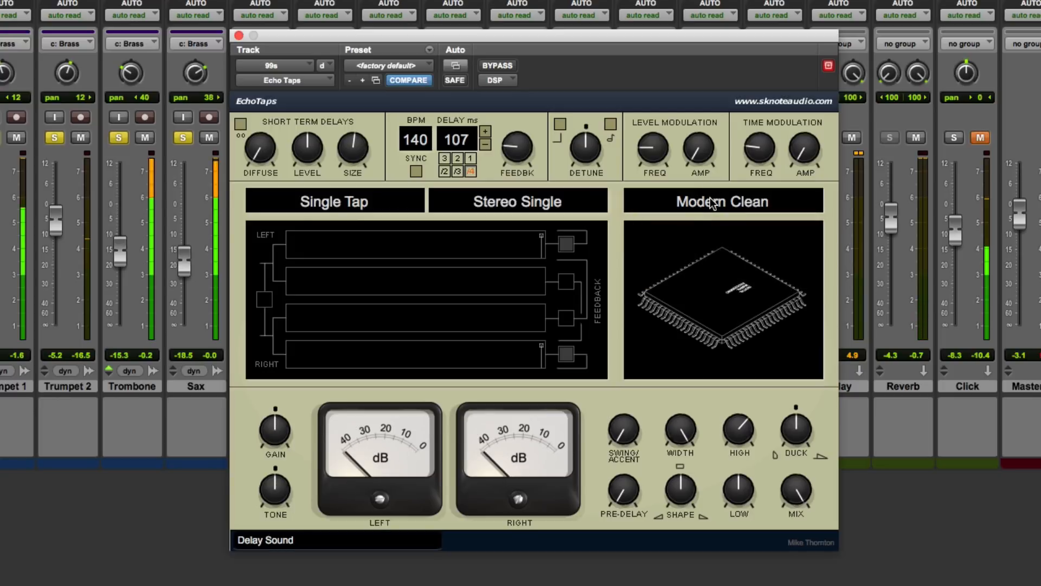
{"action": "left_click", "coordinate": [713, 202]}
{"action": "left_click", "coordinate": [683, 279]}
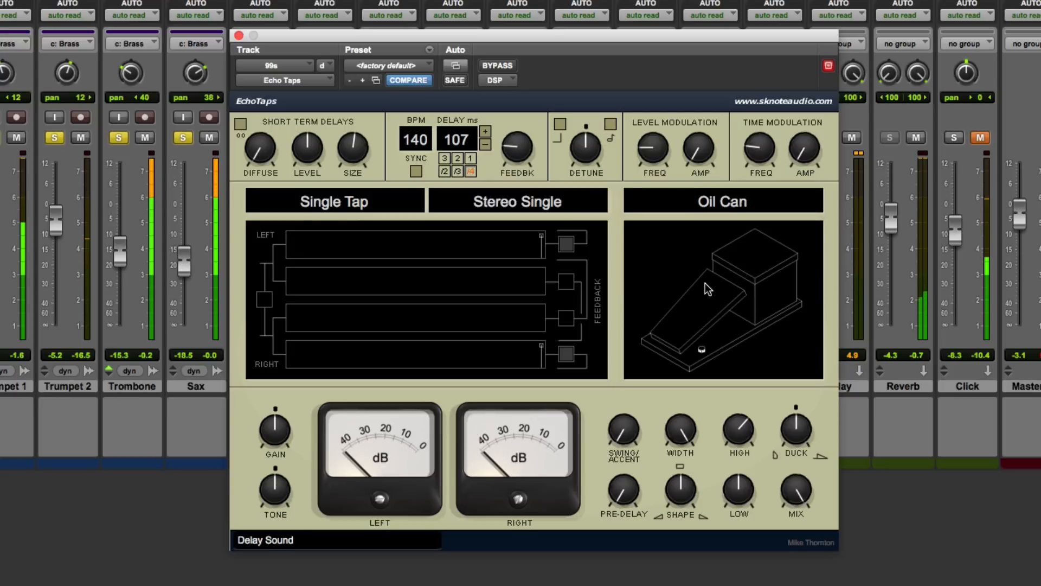
{"action": "left_click", "coordinate": [711, 207]}
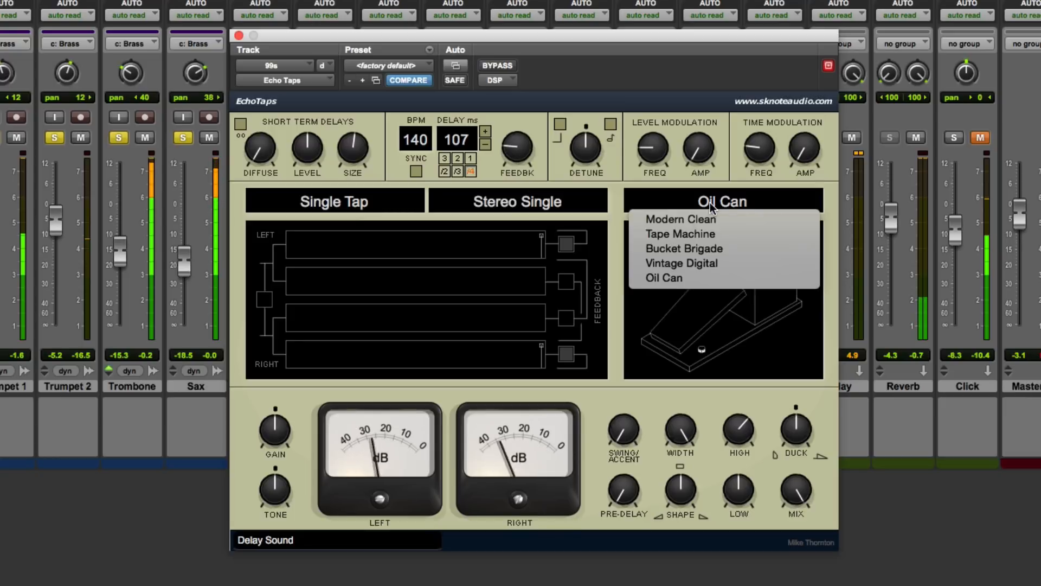
{"action": "left_click", "coordinate": [708, 262]}
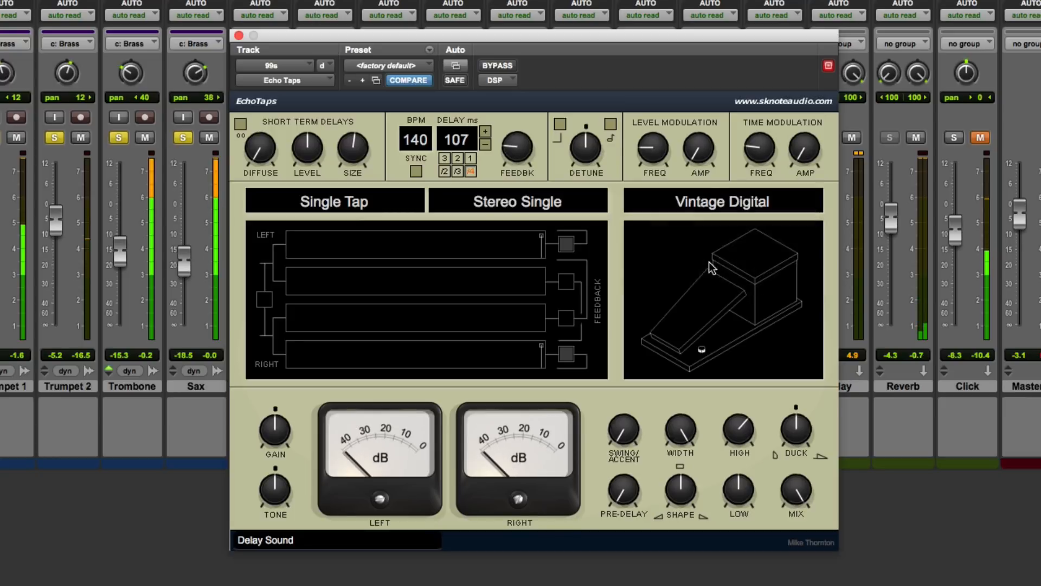
{"action": "left_click", "coordinate": [711, 201]}
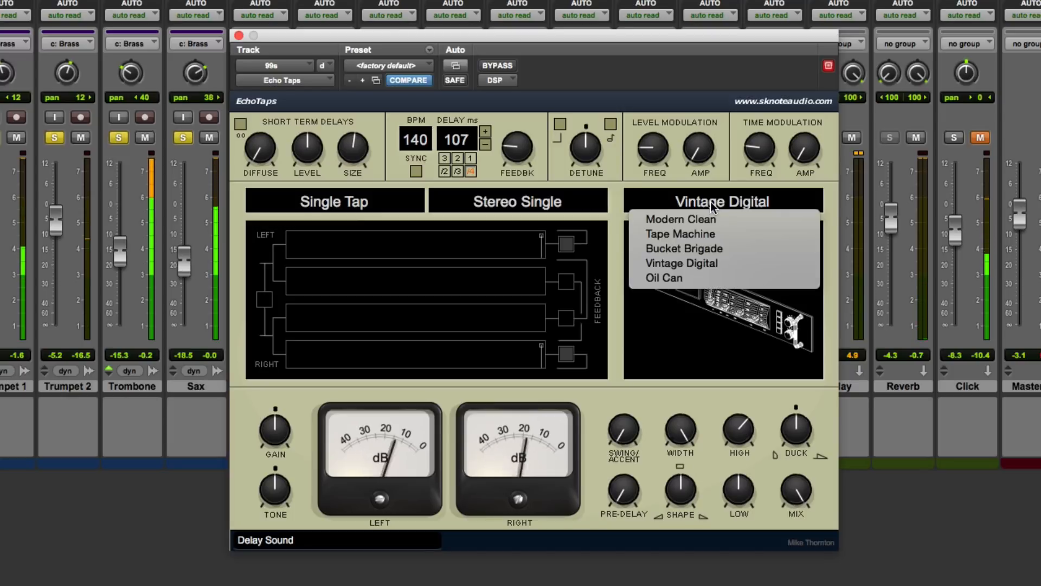
{"action": "left_click", "coordinate": [708, 248]}
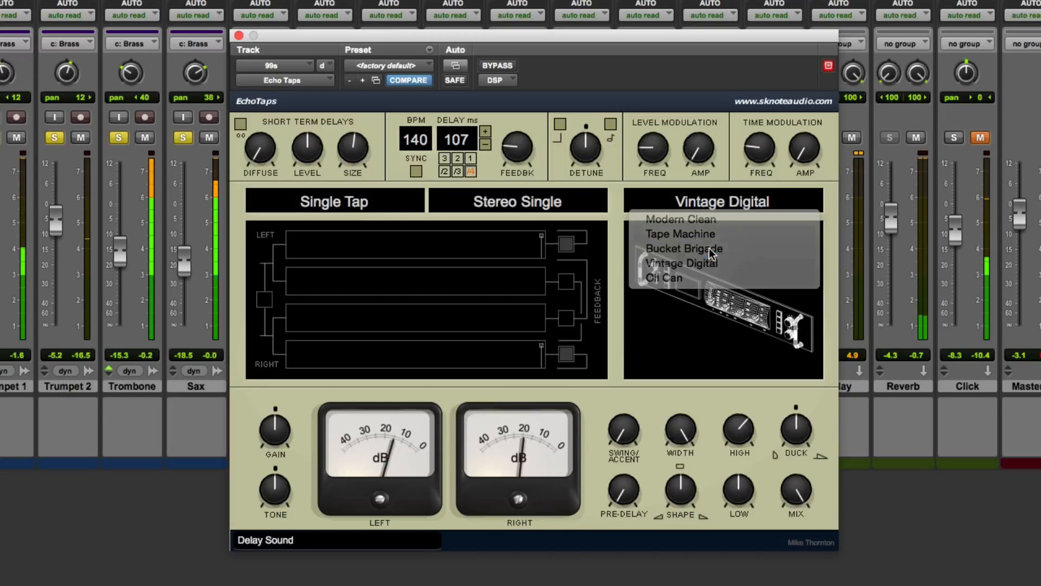
{"action": "left_click", "coordinate": [708, 201]}
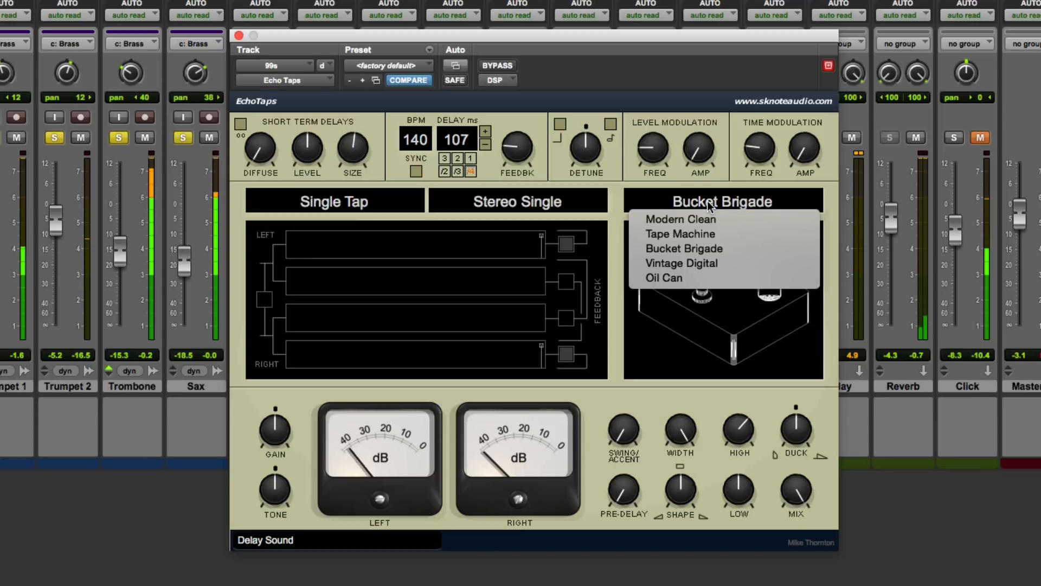
{"action": "left_click", "coordinate": [705, 233]}
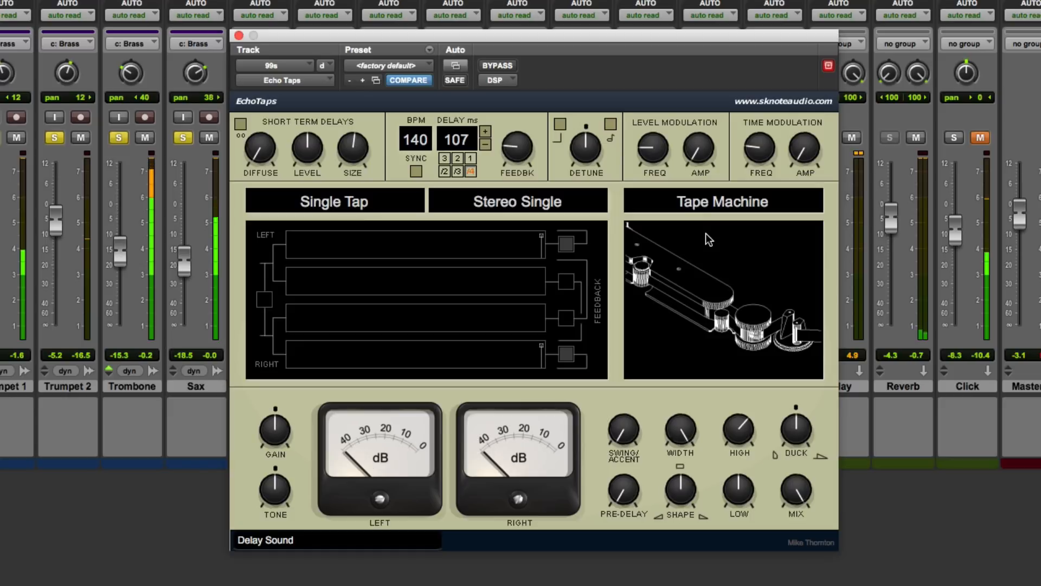
{"action": "left_click", "coordinate": [707, 206]}
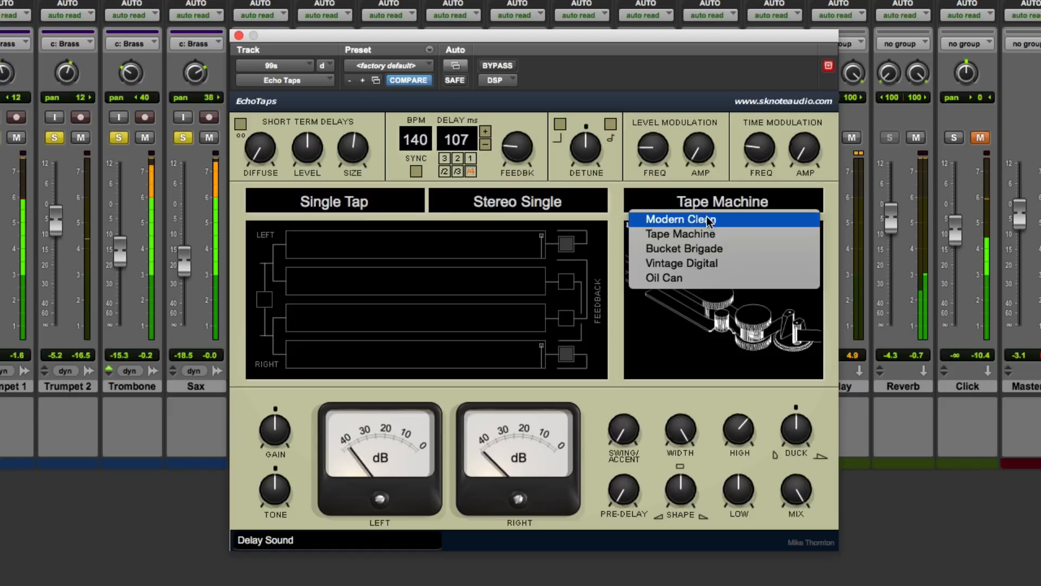
Step: Audition the True Stereo Single, Stereo Duplet (Sw), Stereo Triplet and X Irregular delay modes in Echo Taps and finish on Stereo Swapping
{"action": "left_click", "coordinate": [472, 202]}
{"action": "left_click", "coordinate": [461, 235]}
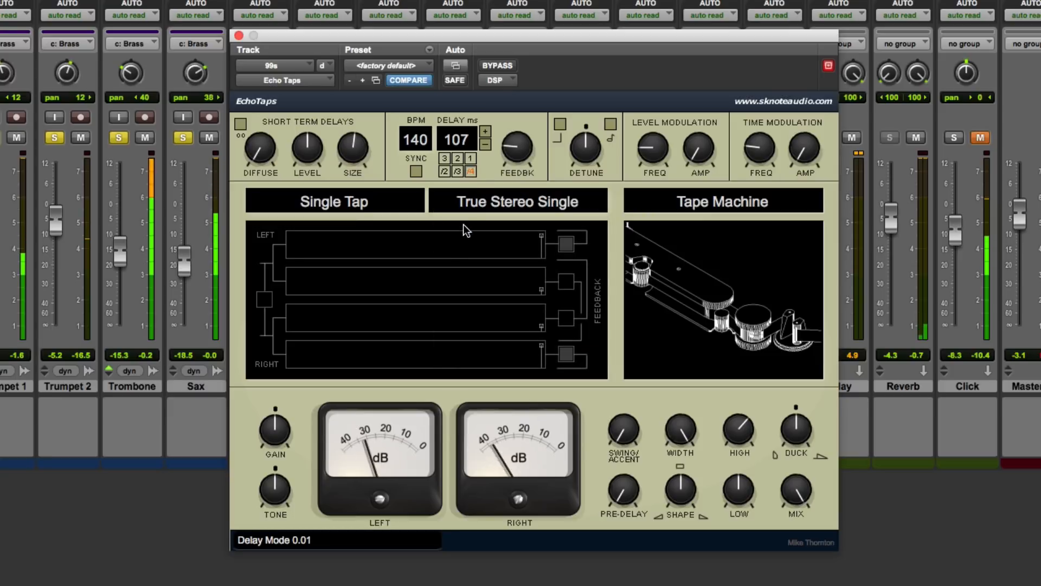
{"action": "left_click", "coordinate": [474, 205]}
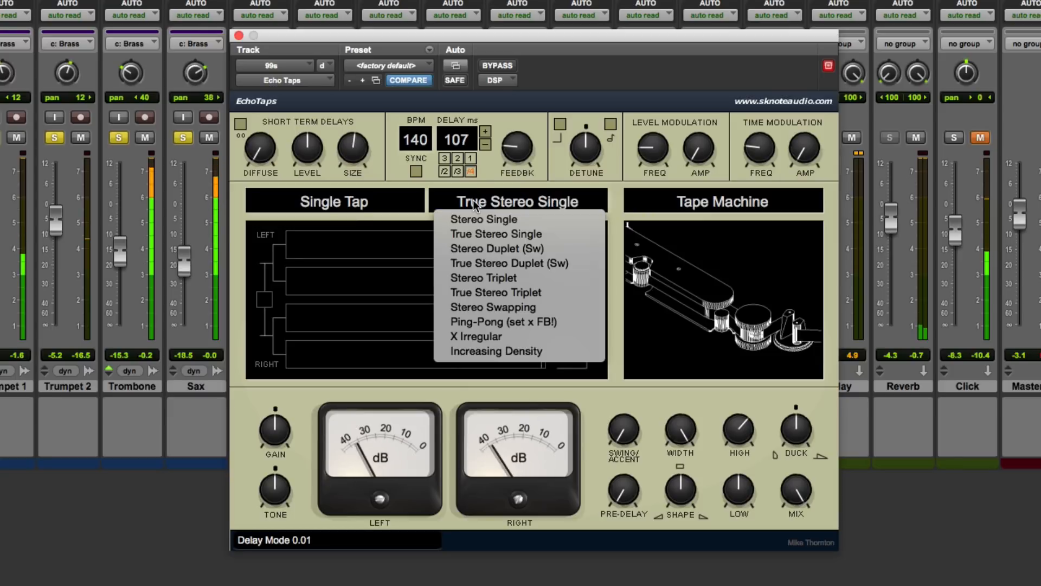
{"action": "left_click", "coordinate": [476, 252]}
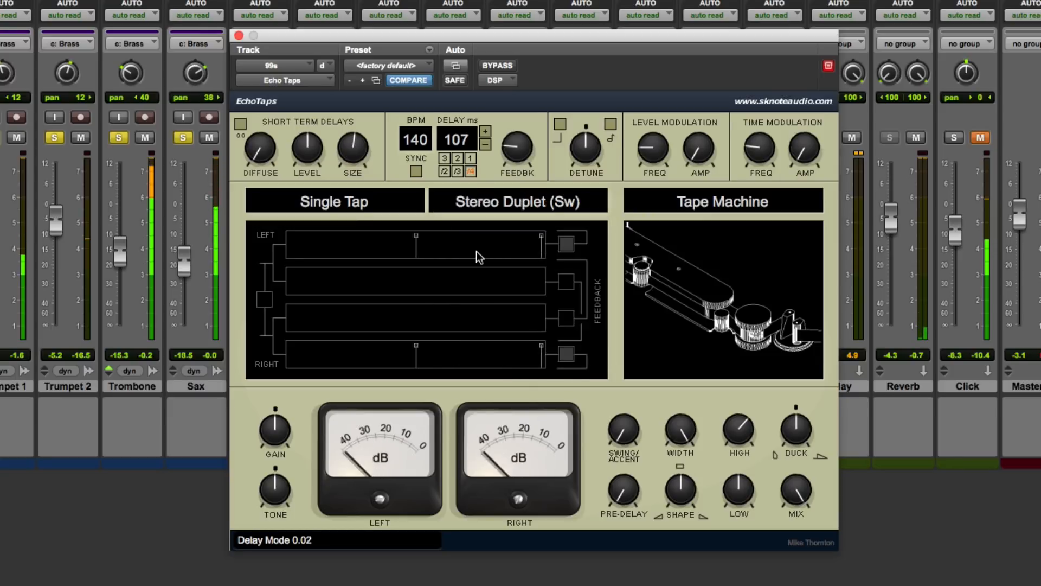
{"action": "left_click", "coordinate": [483, 211]}
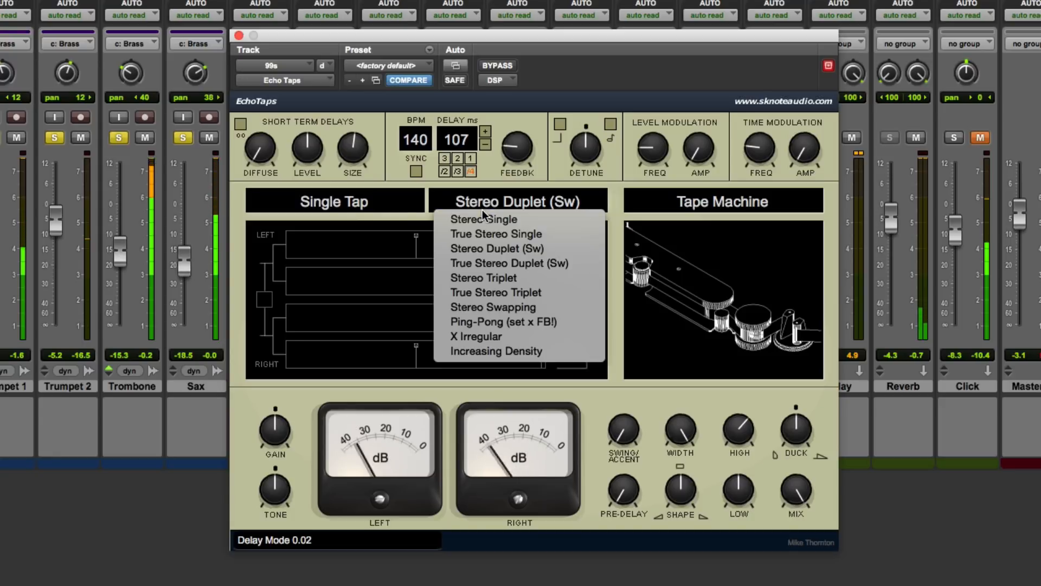
{"action": "left_click", "coordinate": [486, 278]}
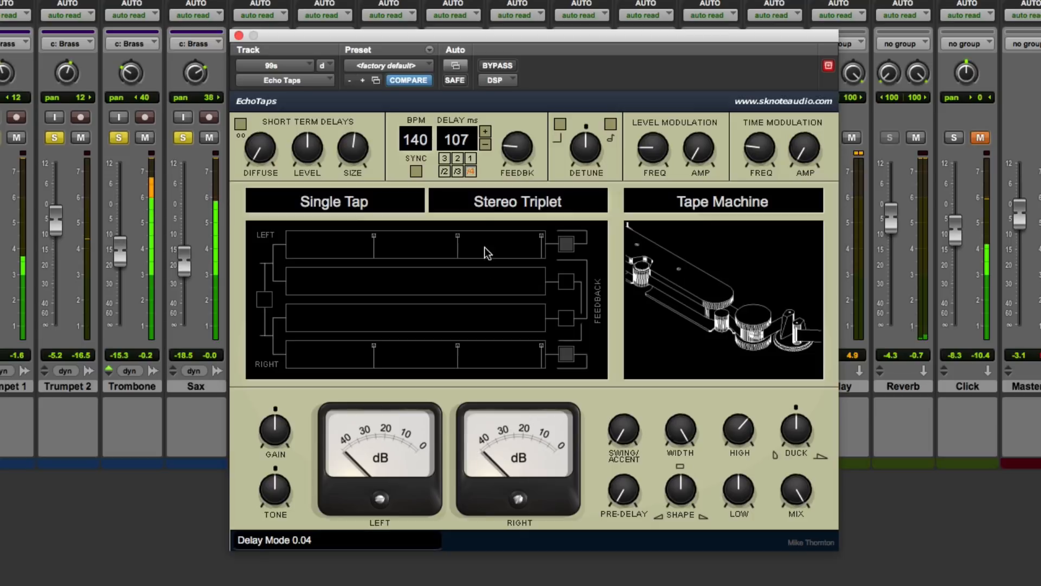
{"action": "left_click", "coordinate": [486, 201]}
{"action": "left_click", "coordinate": [492, 344]}
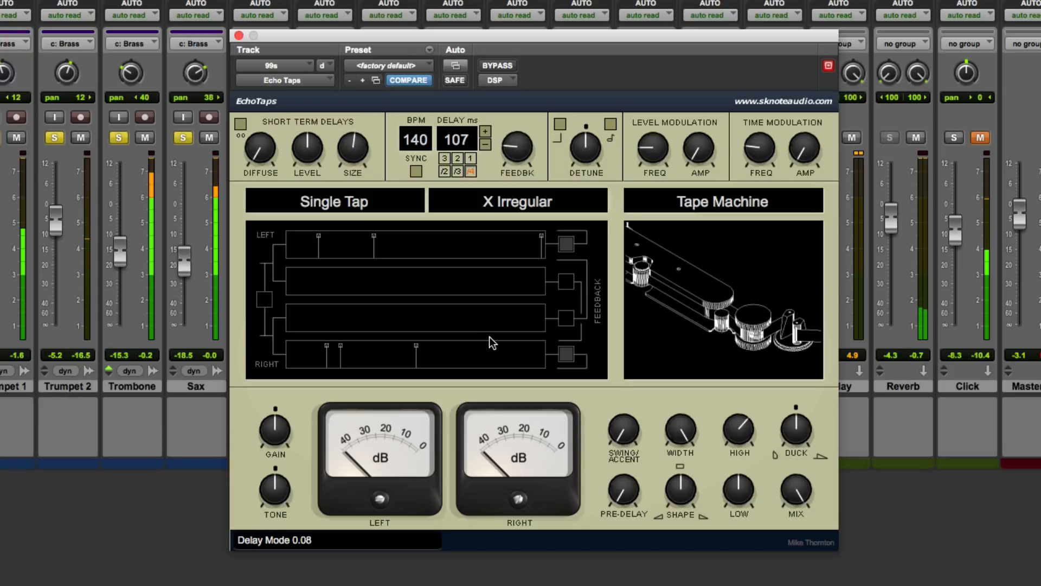
{"action": "left_click", "coordinate": [496, 207]}
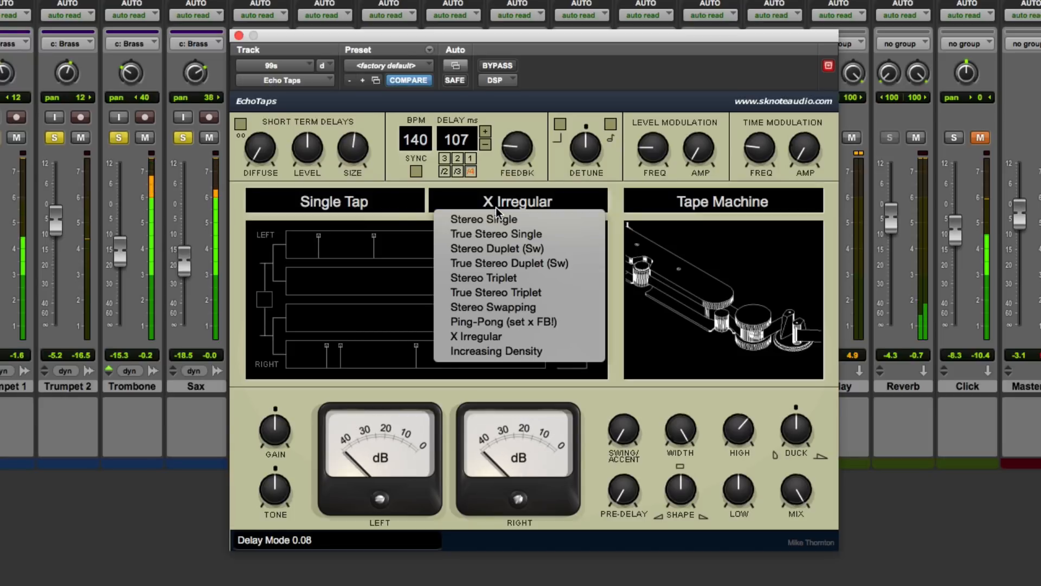
{"action": "left_click", "coordinate": [498, 307]}
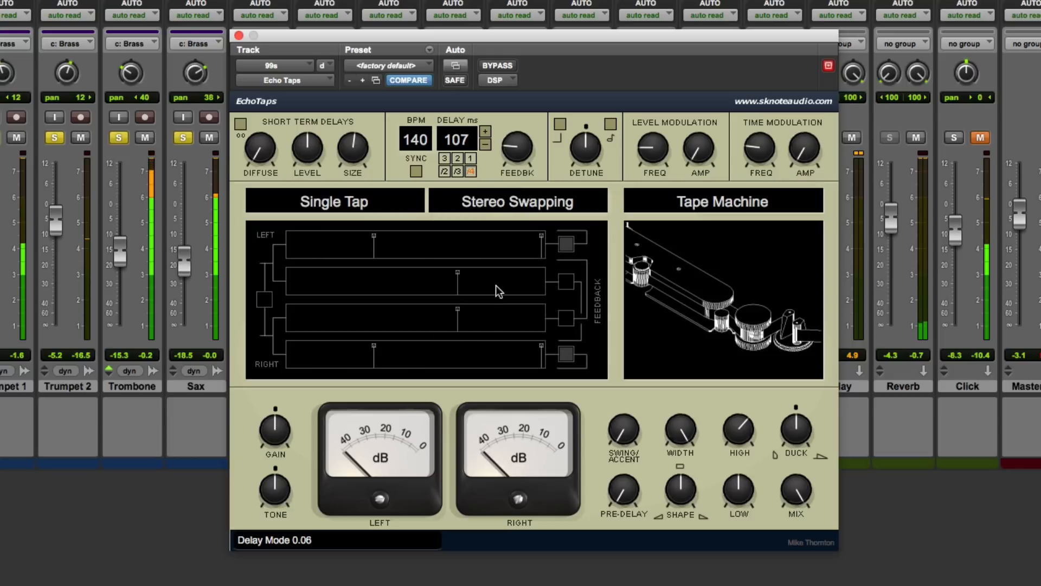
Step: Set the Echo Taps delay mode to Stereo Single and raise the time modulation amplitude well above zero
{"action": "left_click", "coordinate": [505, 203]}
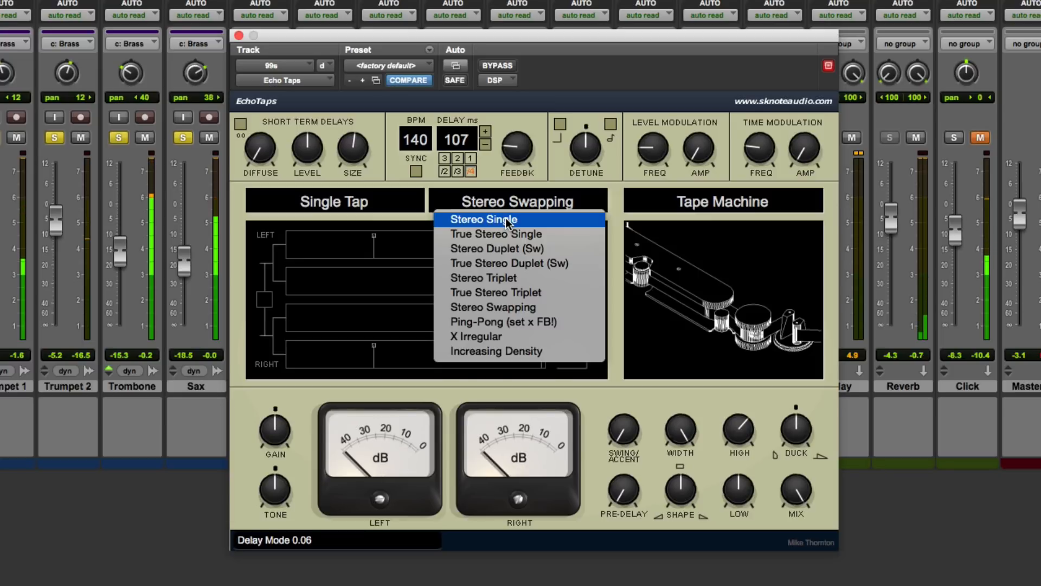
{"action": "left_click", "coordinate": [506, 218]}
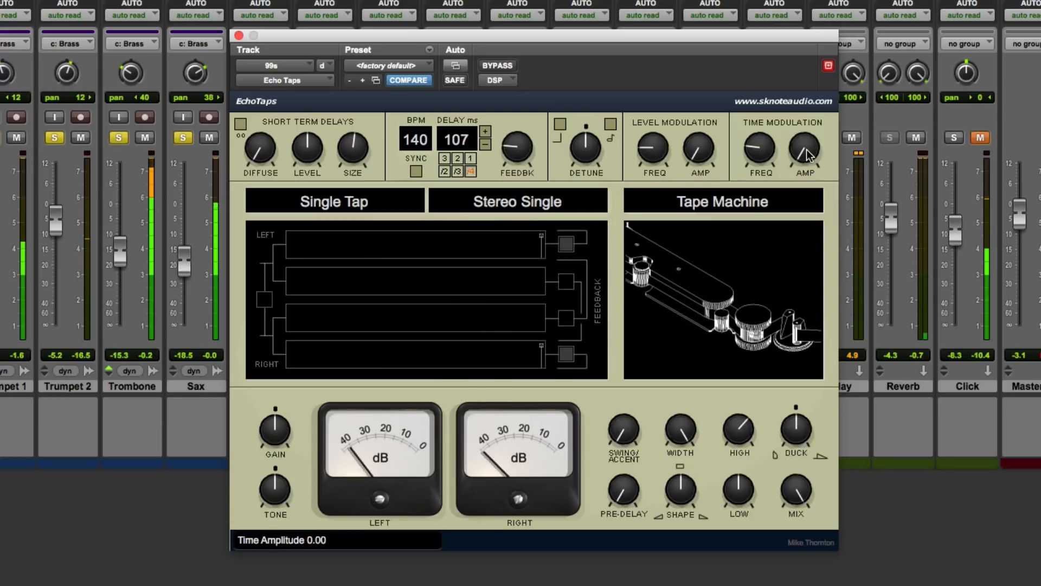
{"action": "scroll", "coordinate": [808, 156], "scroll_direction": "down", "scroll_amount": 3}
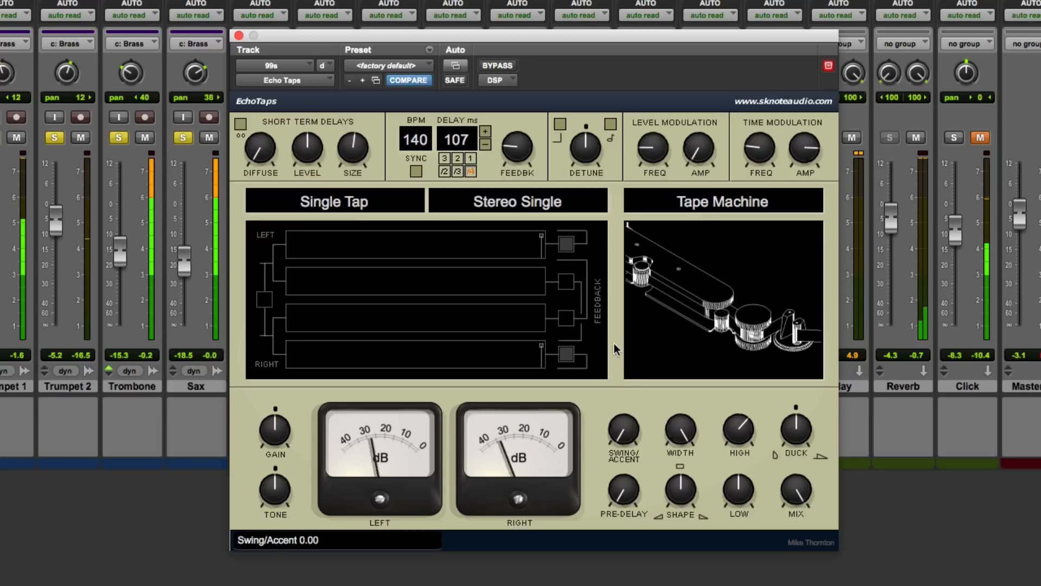
Step: Set the Echo Taps early reflections to Four Voices, then reduce the time modulation amplitude and adjust the short term delay diffusion
{"action": "left_click", "coordinate": [398, 204]}
{"action": "left_click", "coordinate": [358, 248]}
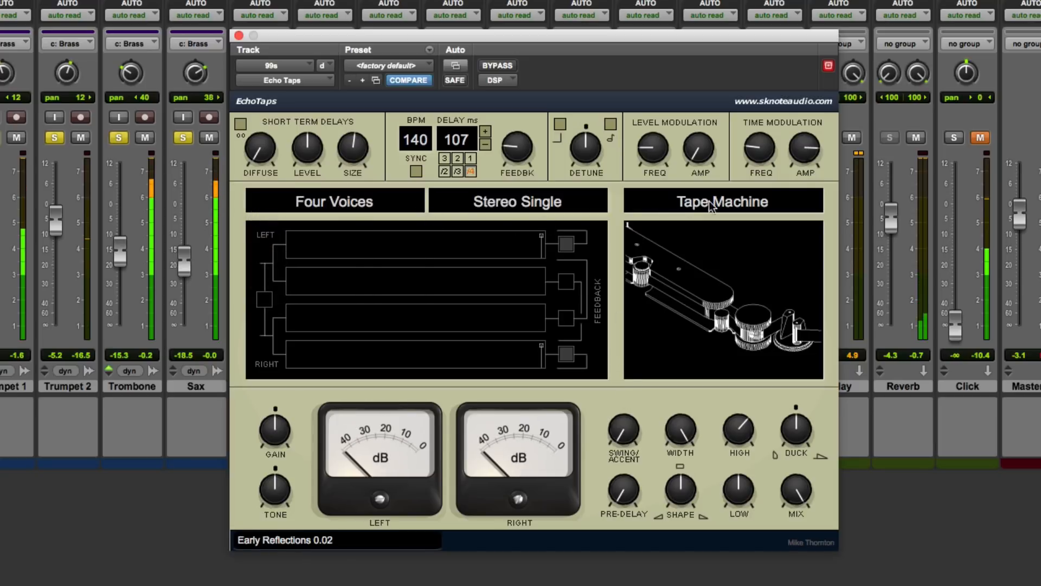
{"action": "left_click_drag", "start_coordinate": [809, 145], "coordinate": [456, 250]}
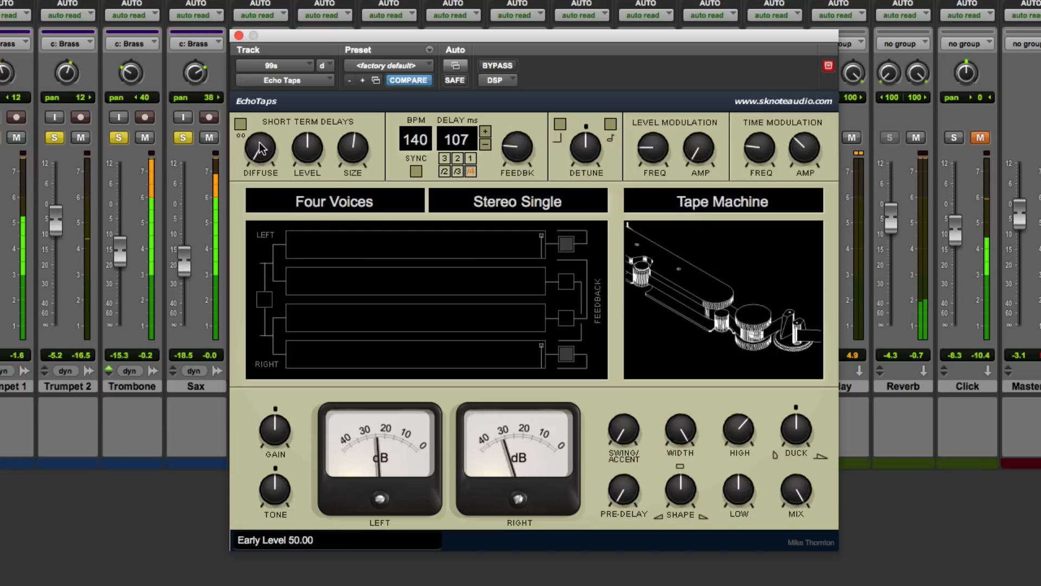
{"action": "left_click_drag", "start_coordinate": [260, 157], "coordinate": [260, 147]}
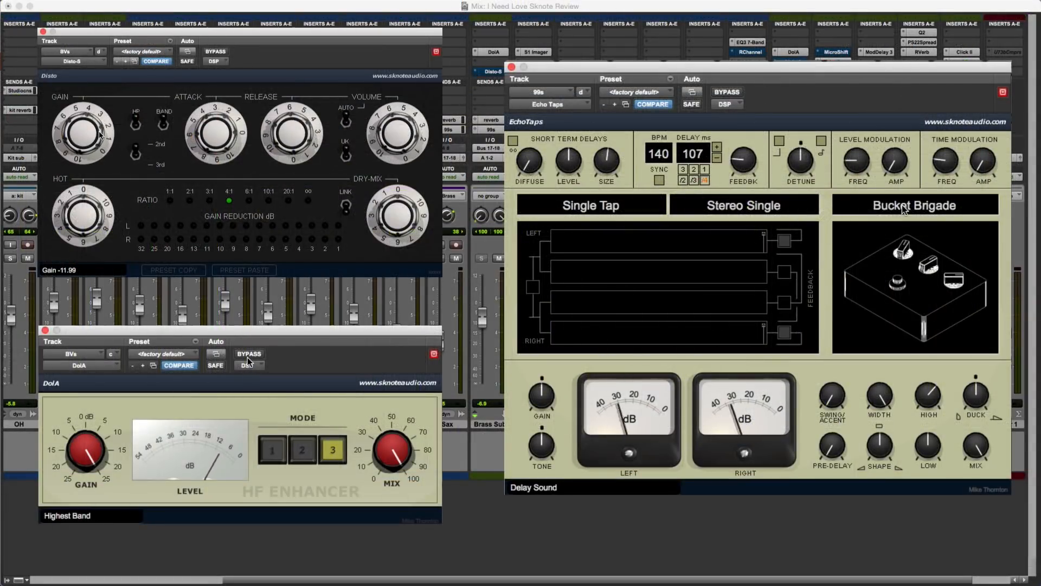
Step: Raise the Disto-S gain to 18.01 while auditioning DoIA modes 1 and 3 and switching the Echo Taps sound to Tape Machine
{"action": "scroll", "coordinate": [100, 135], "scroll_direction": "up", "scroll_amount": 8}
{"action": "left_click", "coordinate": [904, 210]}
{"action": "left_click", "coordinate": [275, 449]}
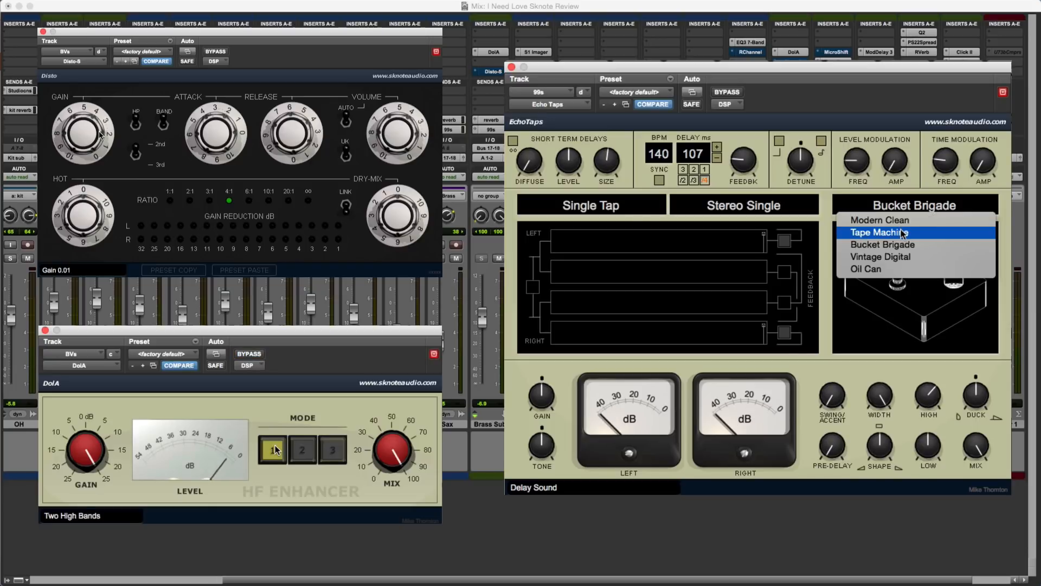
{"action": "left_click", "coordinate": [311, 451]}
{"action": "left_click", "coordinate": [903, 233]}
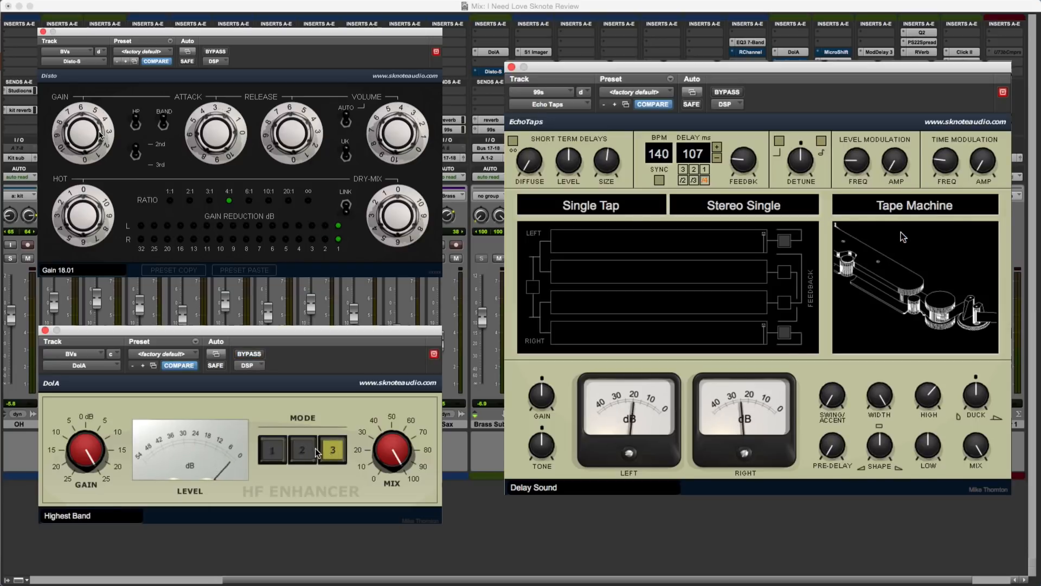
Step: Raise the Disto-S gain to 56.01 with DoIA in mode 2, and switch the Echo Taps delay sound to Modern Clean
{"action": "scroll", "coordinate": [99, 132], "scroll_direction": "up", "scroll_amount": 7}
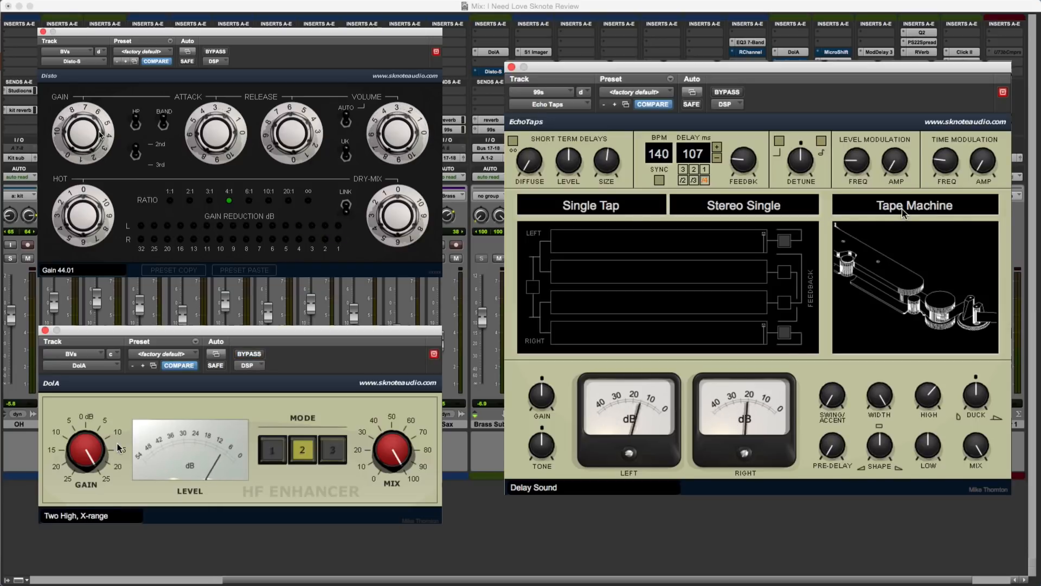
{"action": "left_click", "coordinate": [903, 209]}
{"action": "scroll", "coordinate": [100, 134], "scroll_direction": "up", "scroll_amount": 4}
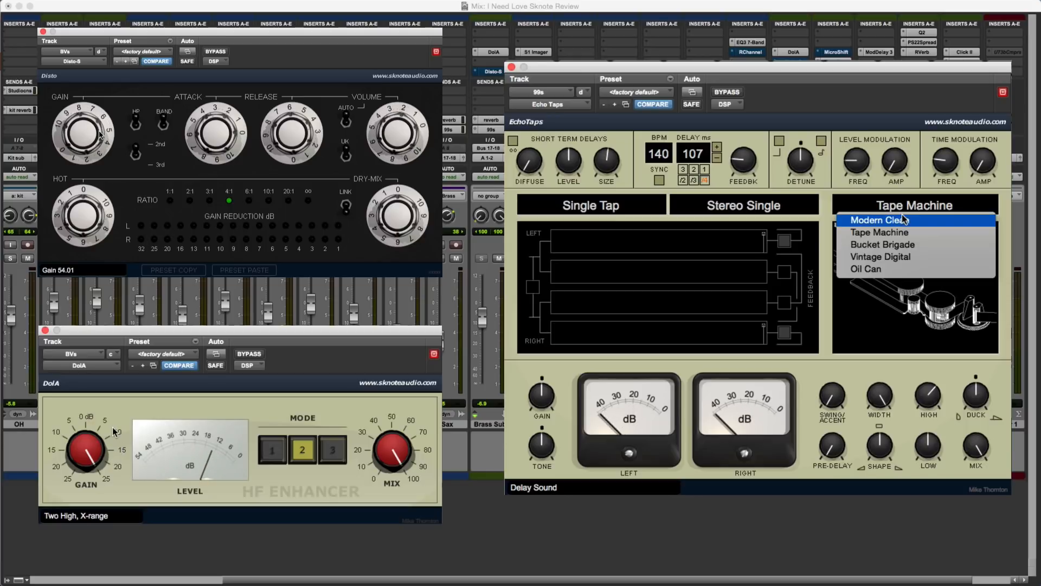
{"action": "left_click", "coordinate": [905, 220]}
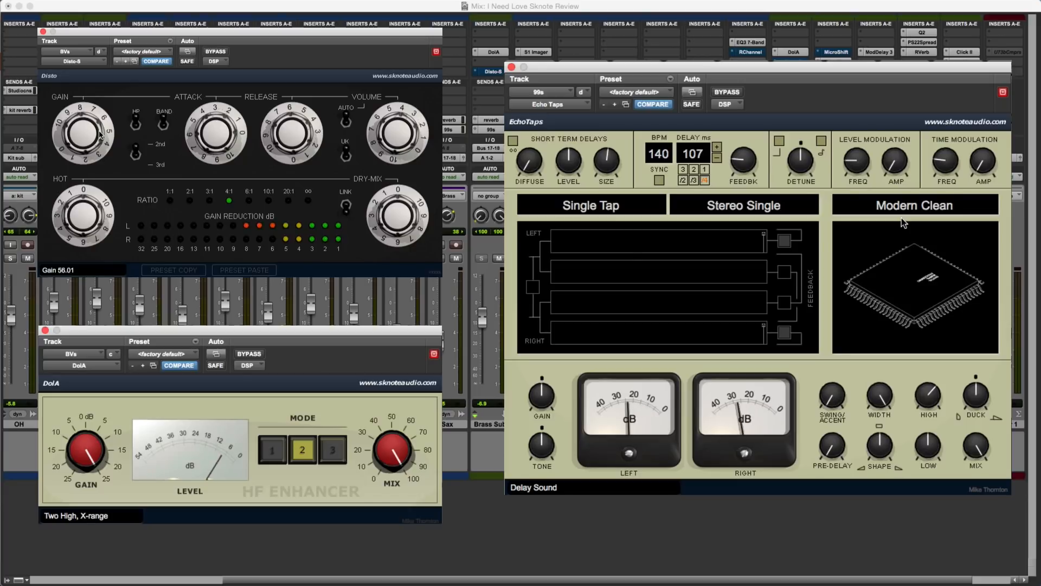